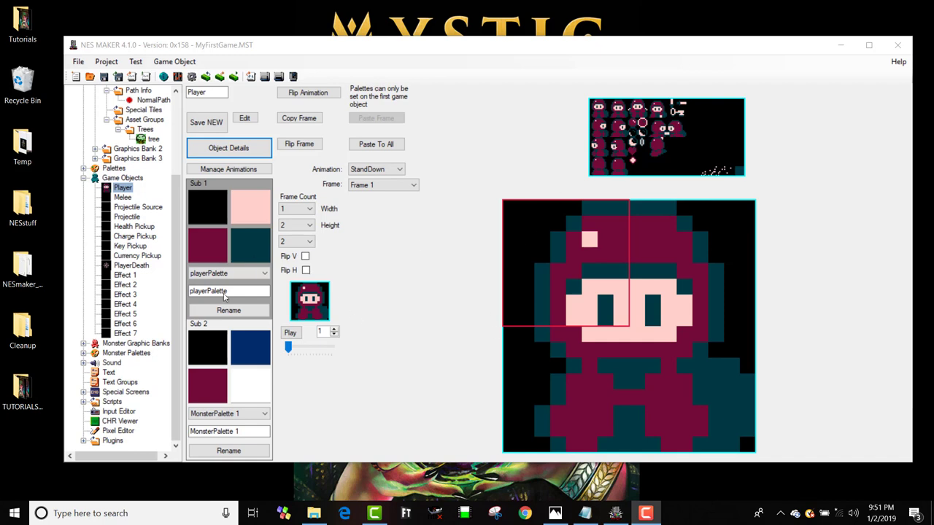
Open the Pixel Editor and load the Monster_0_00 tileset image
click(84, 344)
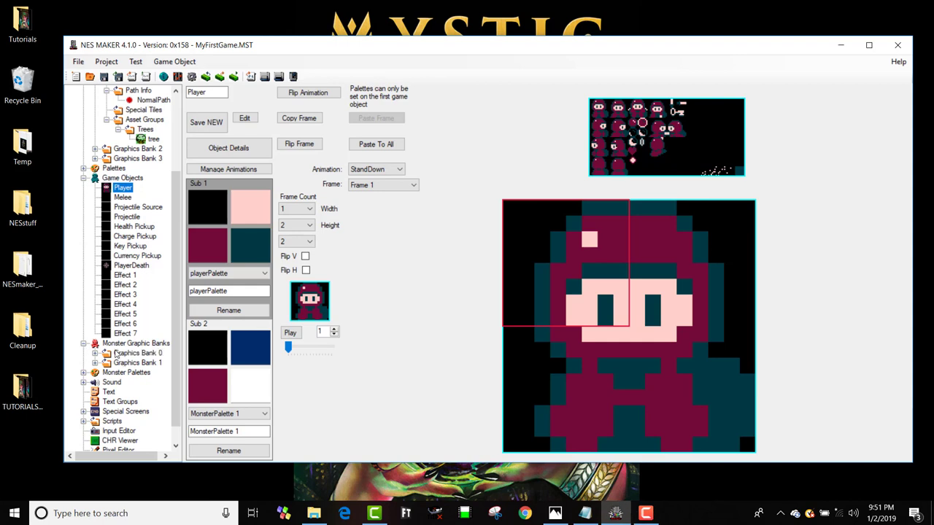
scroll(147, 378, down, 1)
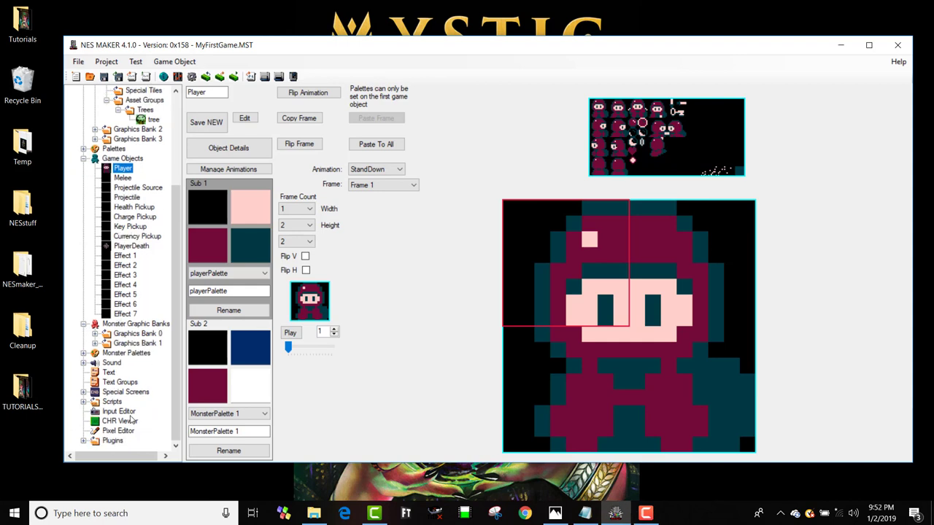
click(112, 442)
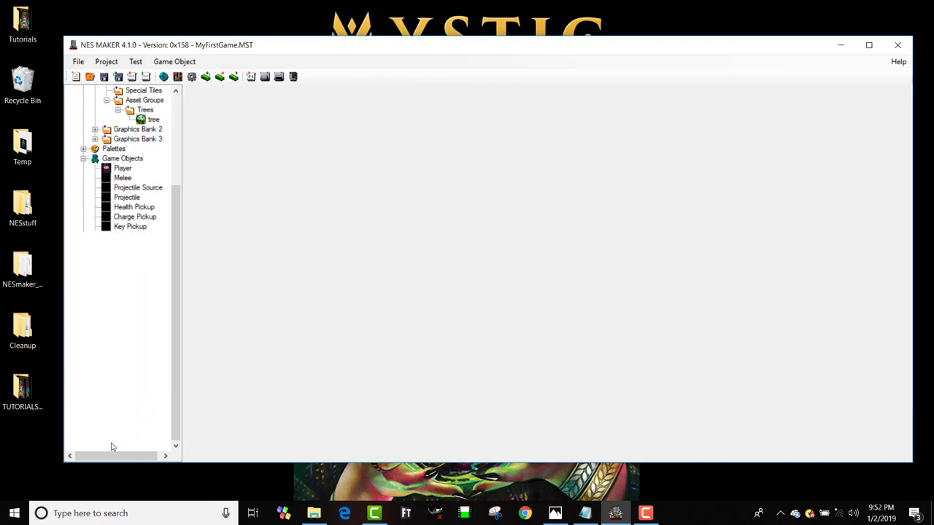
click(117, 430)
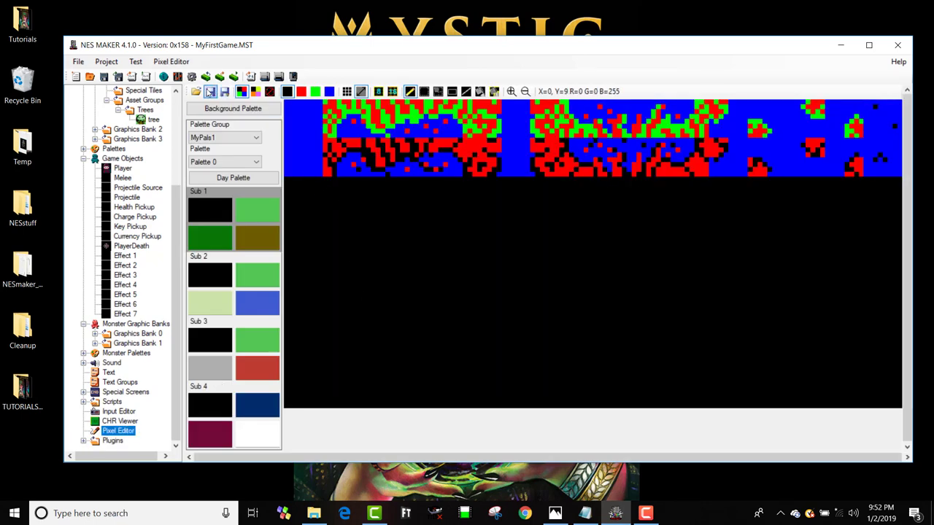
click(210, 92)
scroll(686, 219, down, 5)
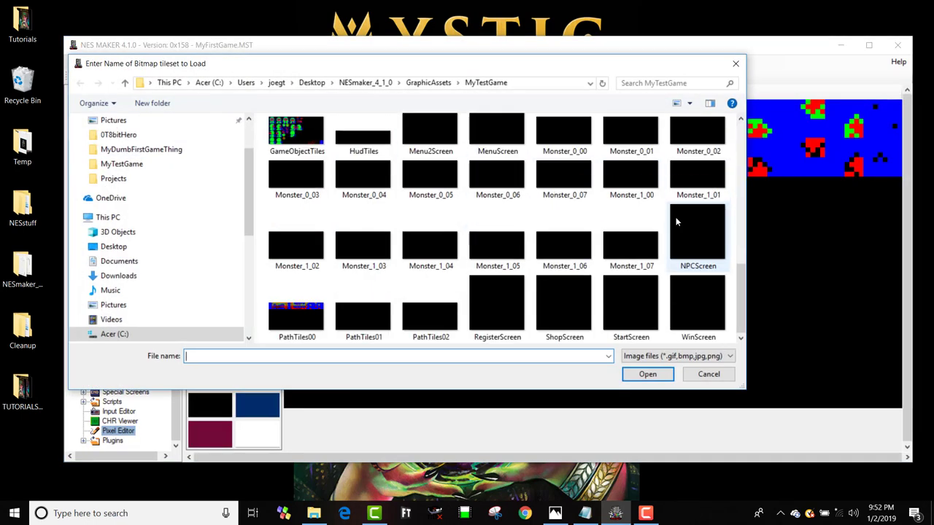
double_click(568, 132)
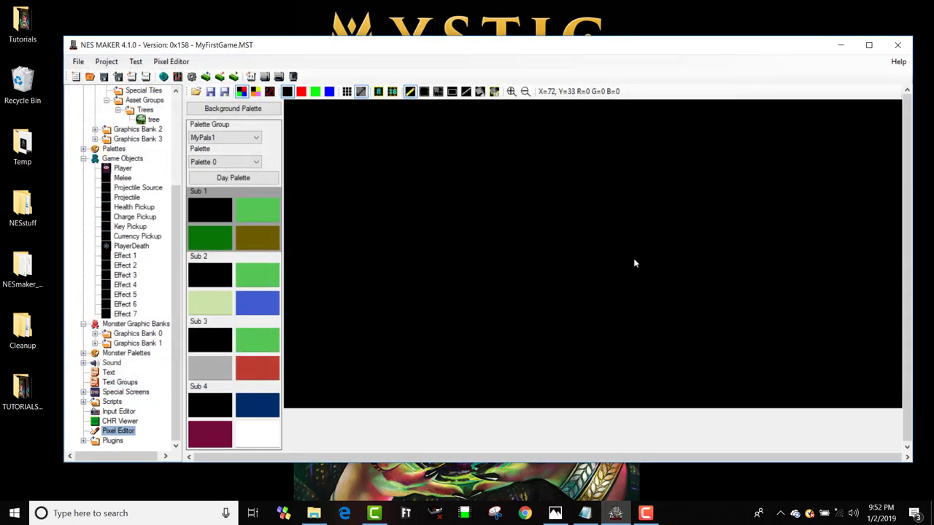
Show the 16-pixel grid and switch to monster palettes with MonsterPalette 1 chosen for Sub 1
click(393, 91)
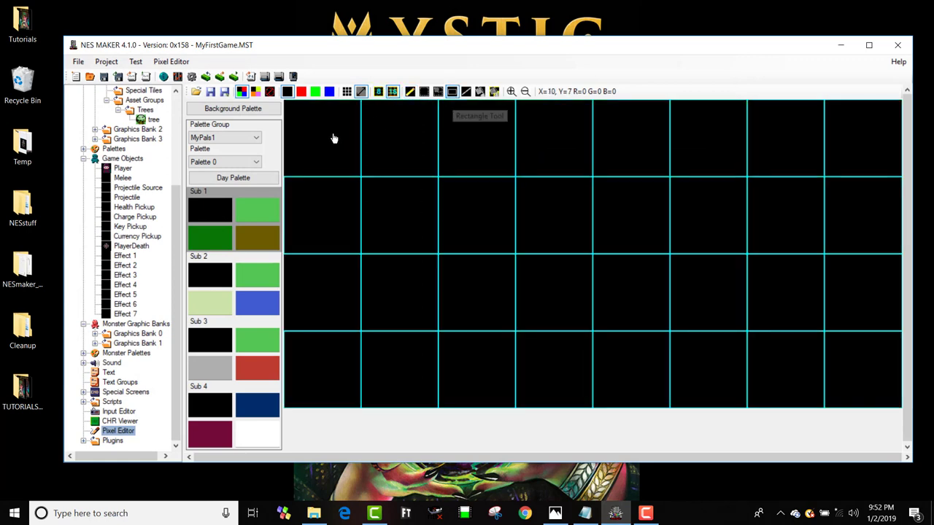
click(233, 109)
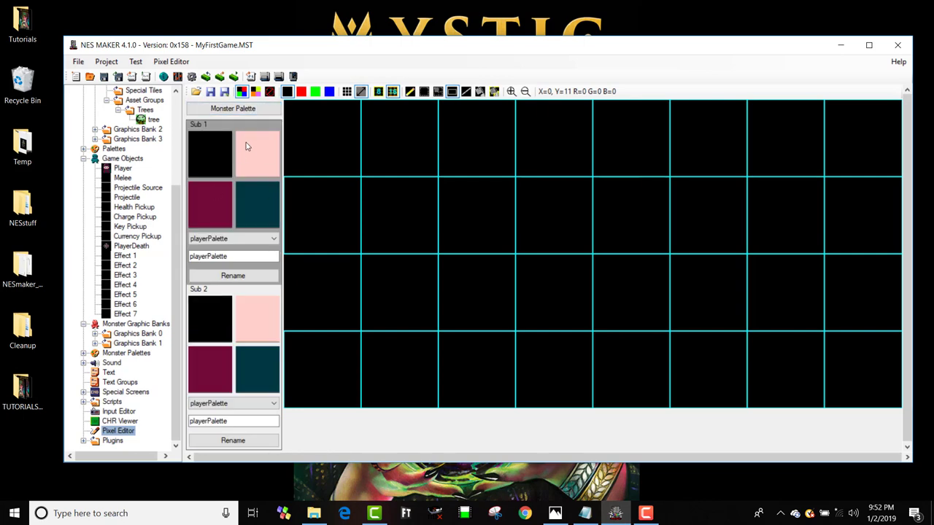
click(252, 240)
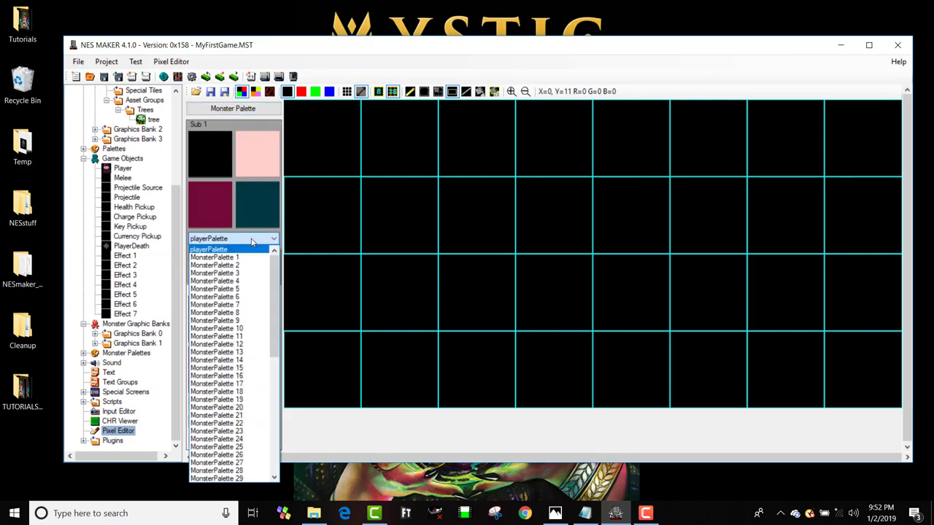
click(250, 258)
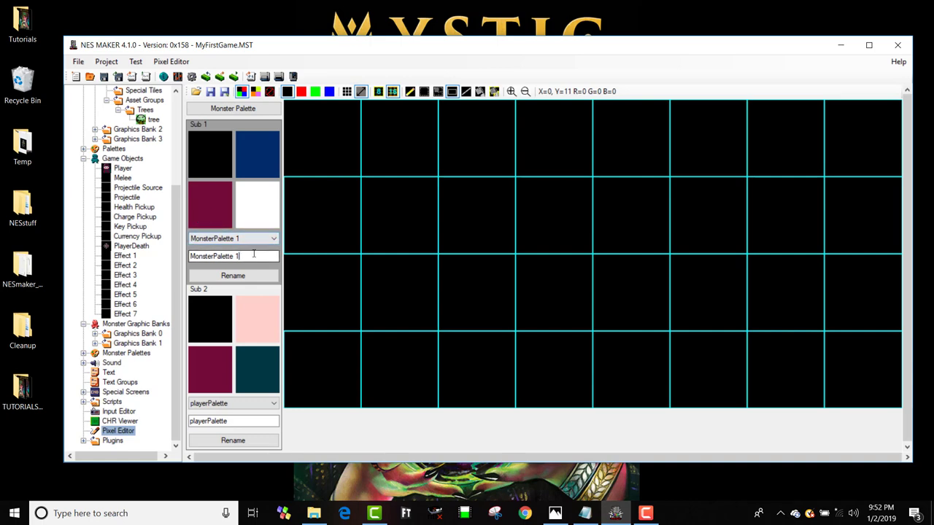
Rename the Sub 1 palette to MonPal1
drag(253, 253, 124, 254)
text(MonPal)
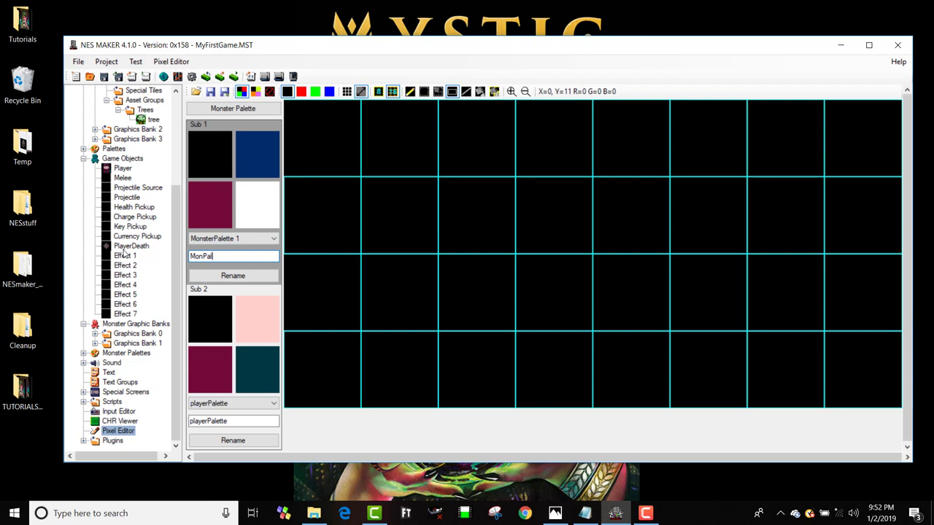
text(1)
click(201, 275)
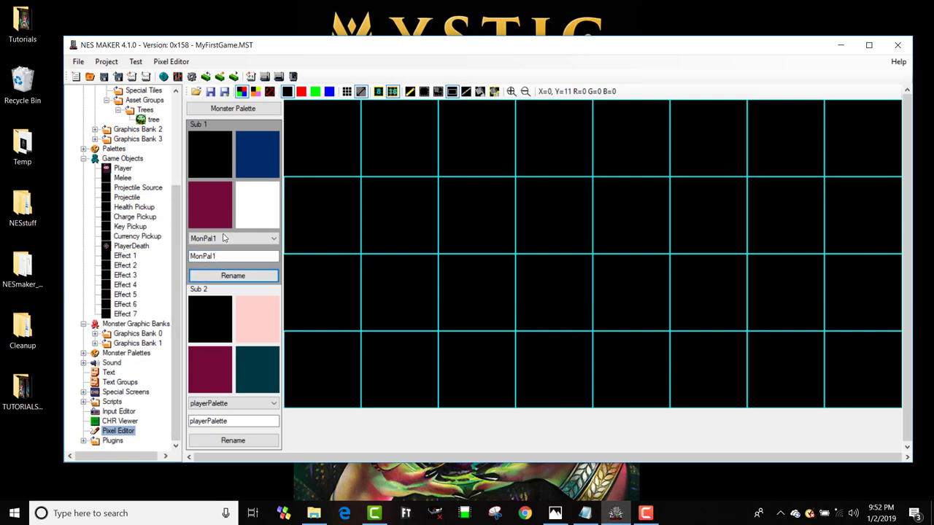
Change MonPal1's three non-black colours to mustard yellow (28), purple and dark teal
click(252, 156)
click(486, 107)
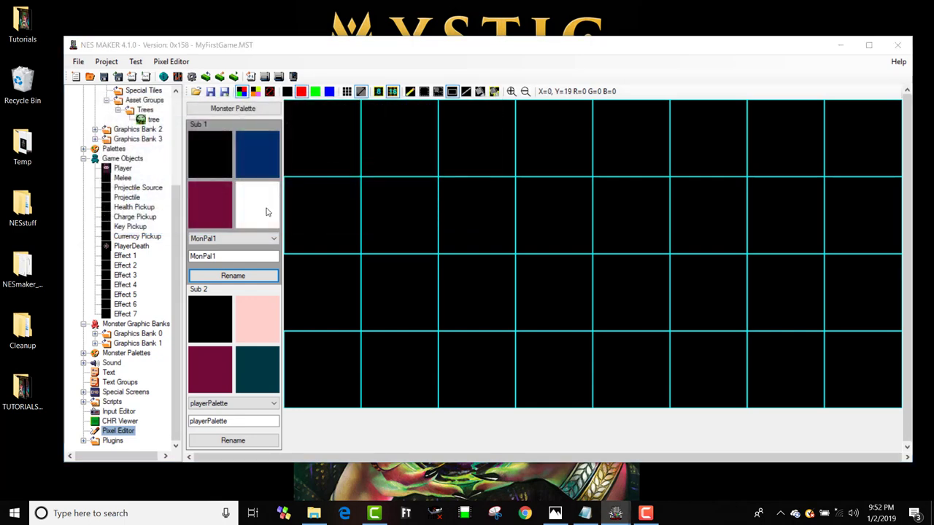
click(256, 204)
click(403, 151)
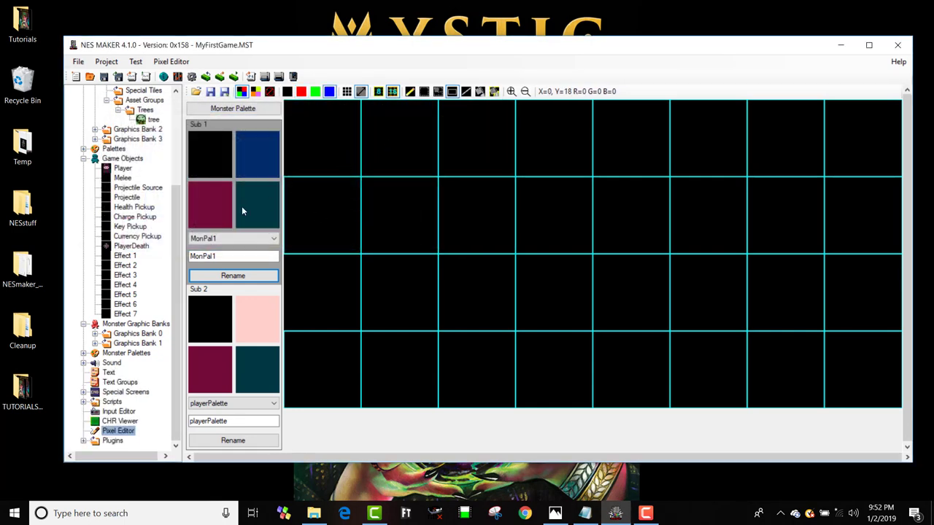
click(251, 163)
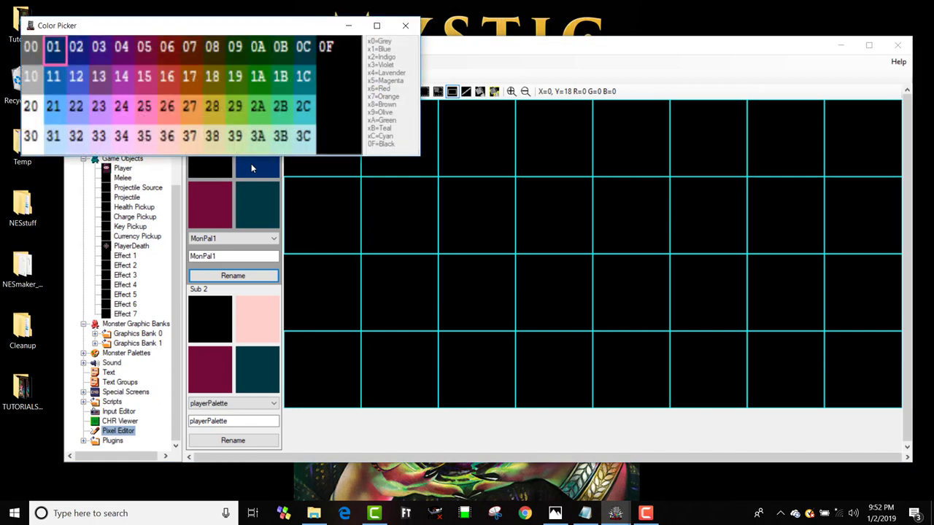
click(211, 113)
click(208, 208)
click(111, 88)
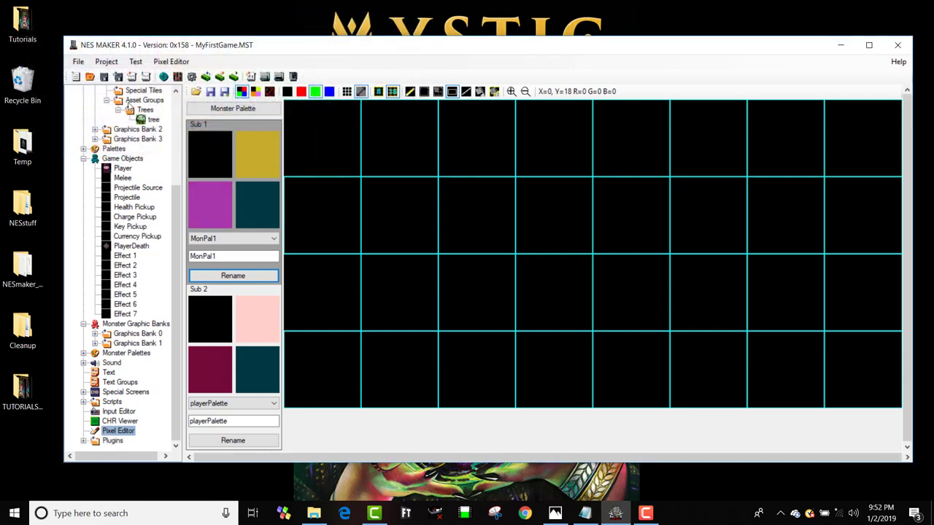
Fill the first 16-by-16 tile completely with the fourth colour (blue) using the Rectangle Tool
click(453, 94)
click(329, 91)
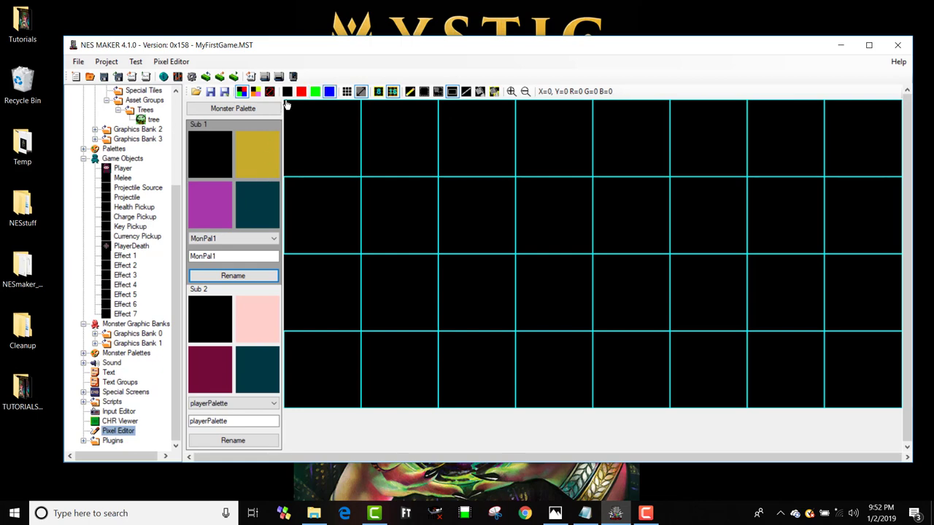
drag(287, 104, 357, 168)
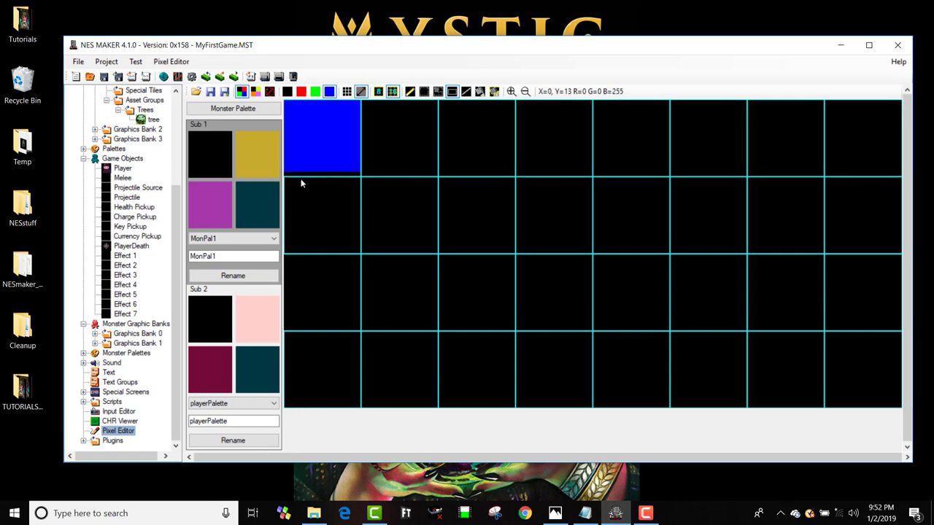
drag(285, 164, 361, 179)
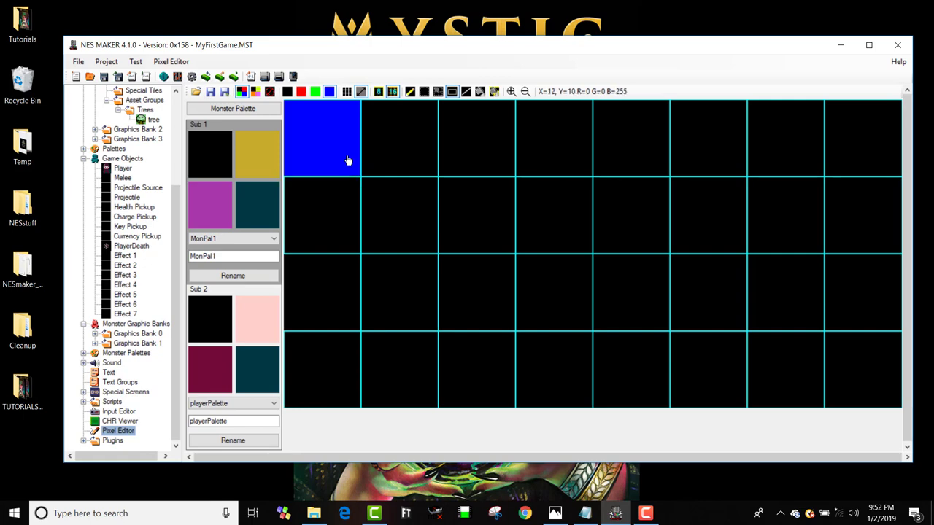
With the pixel grid and palette colours shown, fill a purple square inside the first tile, leaving a one-pixel teal border
click(511, 92)
drag(434, 458, 206, 474)
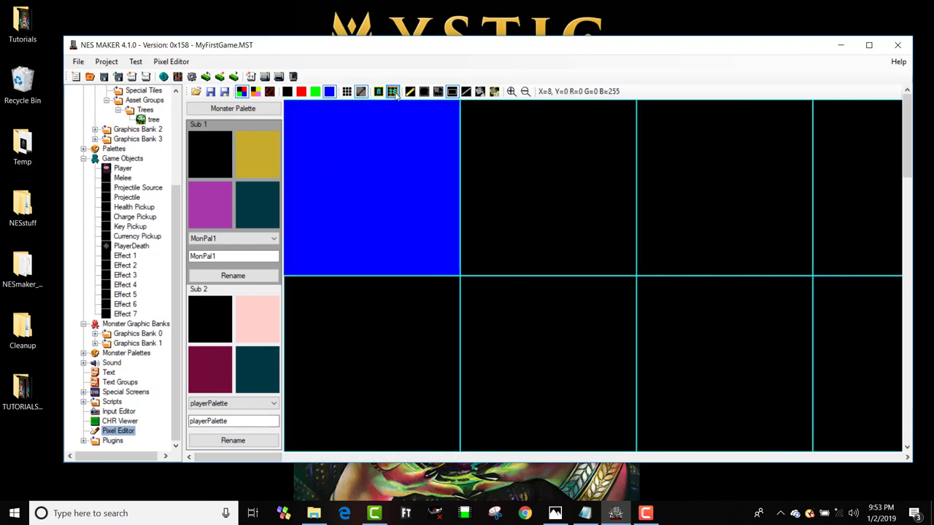
click(347, 91)
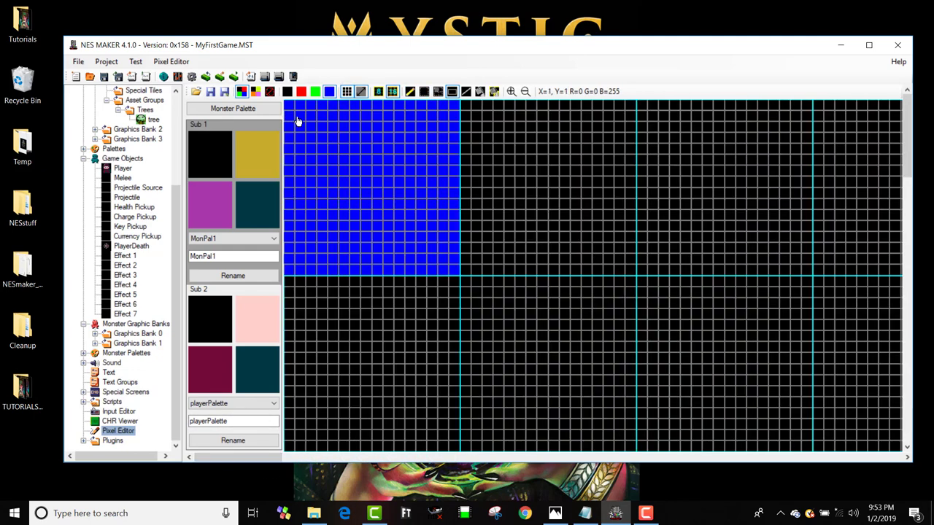
click(276, 132)
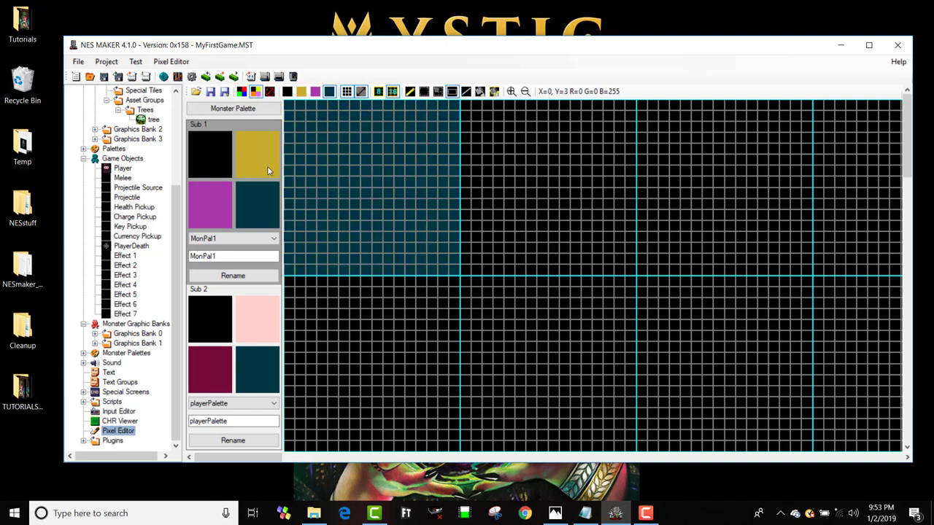
click(215, 193)
drag(300, 121, 431, 254)
Draw two T-shaped mustard-yellow eyes in the upper part of the purple square, pixel by pixel
click(264, 159)
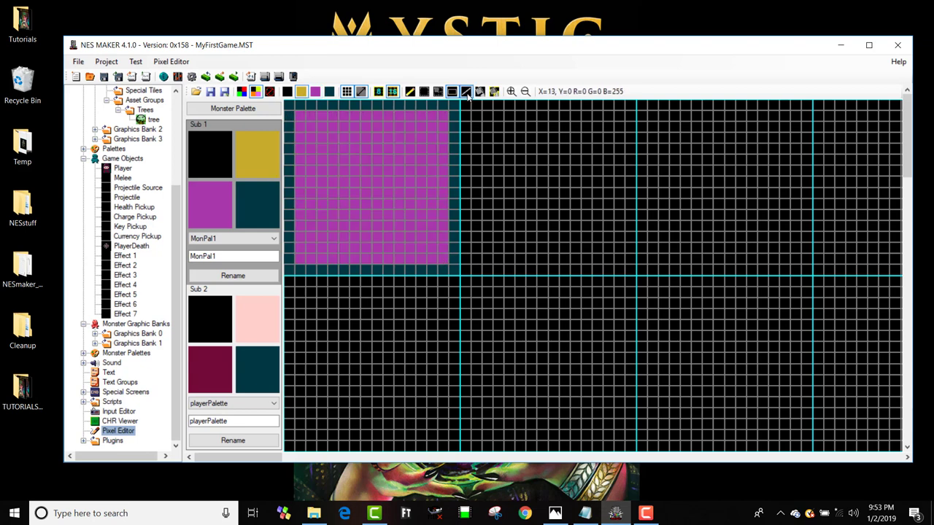
click(410, 92)
drag(333, 148, 416, 150)
click(410, 159)
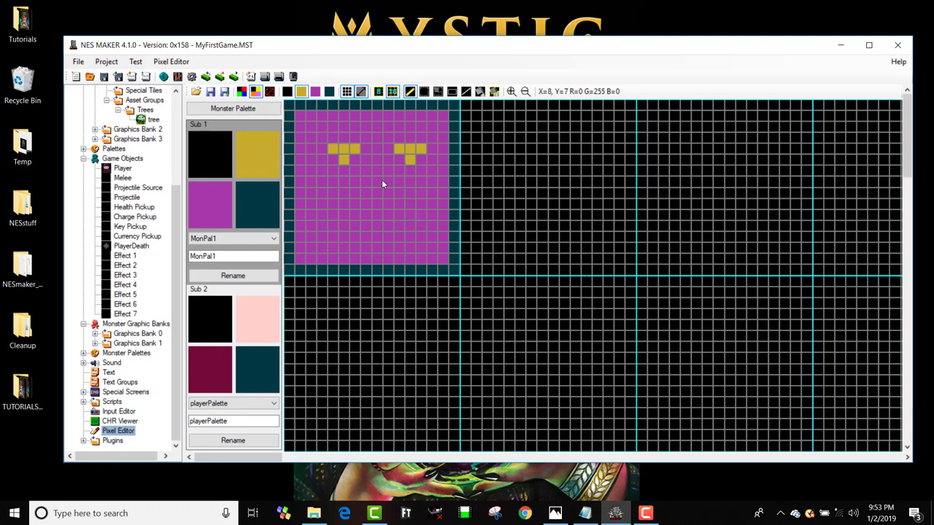
Draw a mustard-yellow nose and a frowning mouth with downturned corners below the eyes
drag(377, 182, 367, 205)
click(387, 203)
click(367, 215)
click(344, 236)
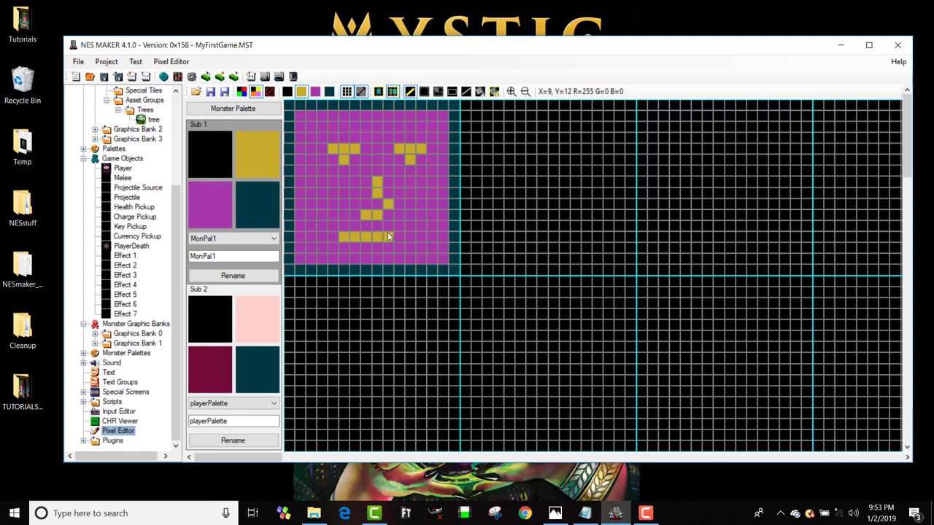
drag(389, 232, 410, 231)
click(409, 236)
click(421, 248)
click(333, 248)
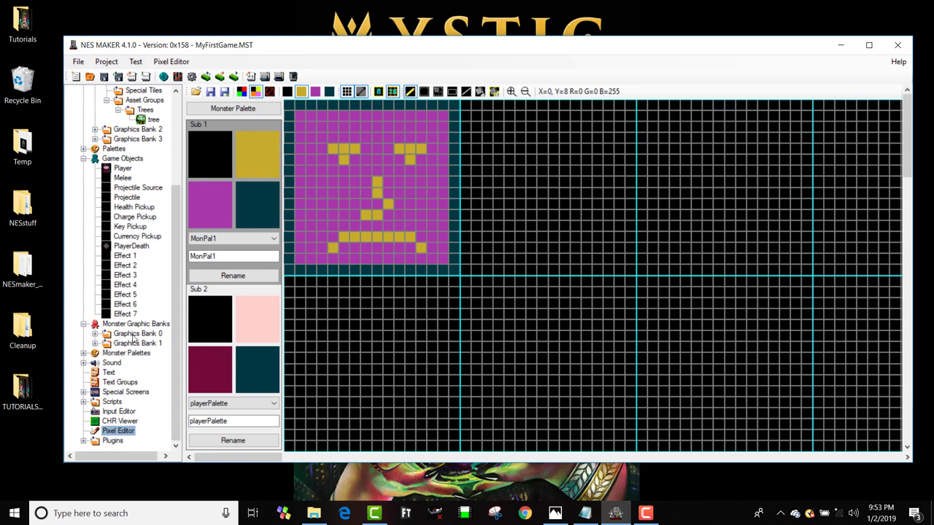
Open Monsters in monster Graphics Bank 0 and assign MonPal1 as the new monster's Sub 1 palette
click(95, 333)
click(137, 343)
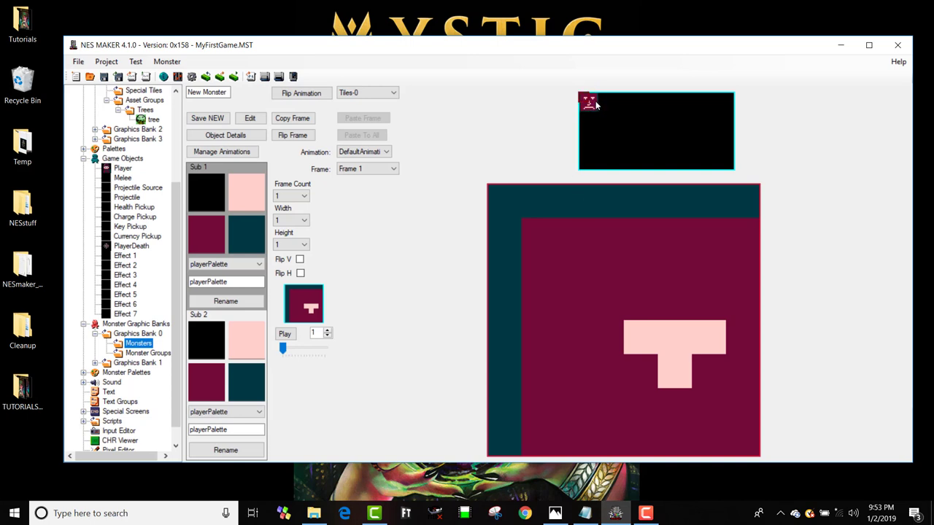
click(248, 265)
click(219, 282)
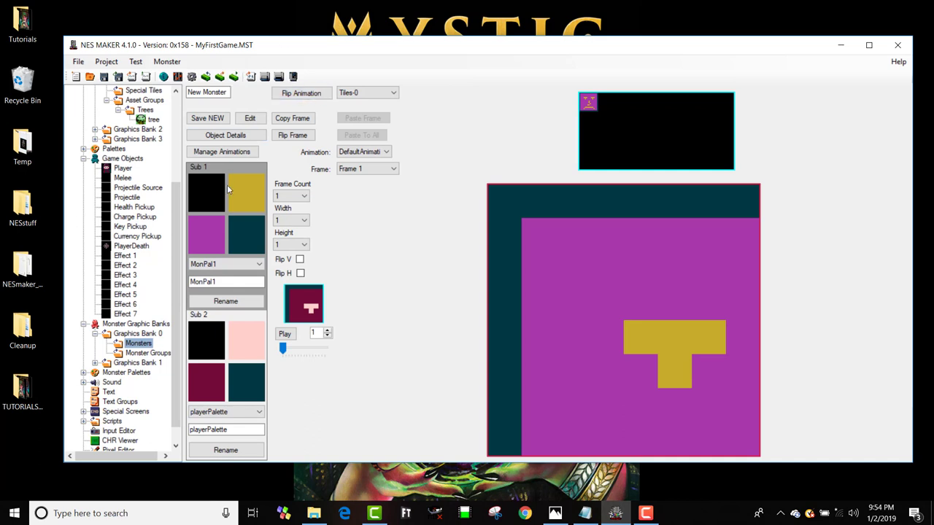
Try MonsterPalette 4 and playerPalette as the monster's Sub 1 palette, and return to MonPal1
click(291, 219)
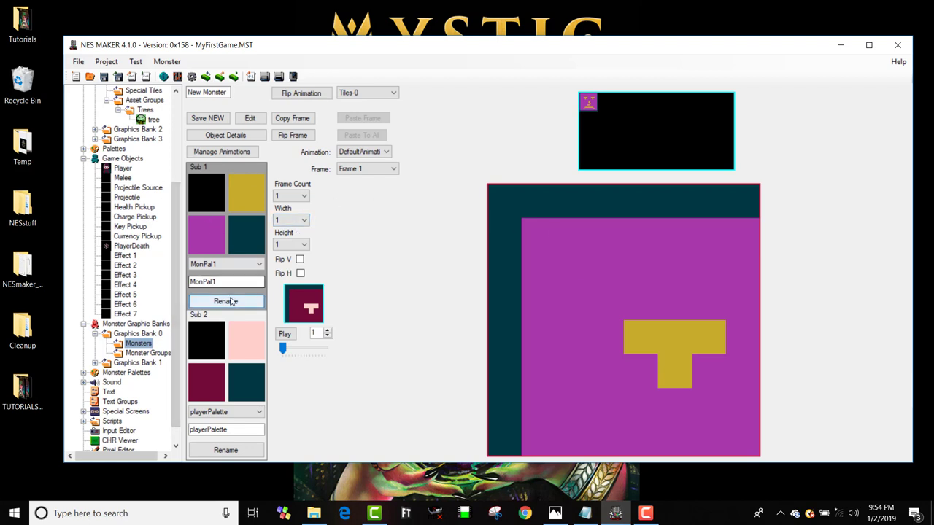
click(227, 265)
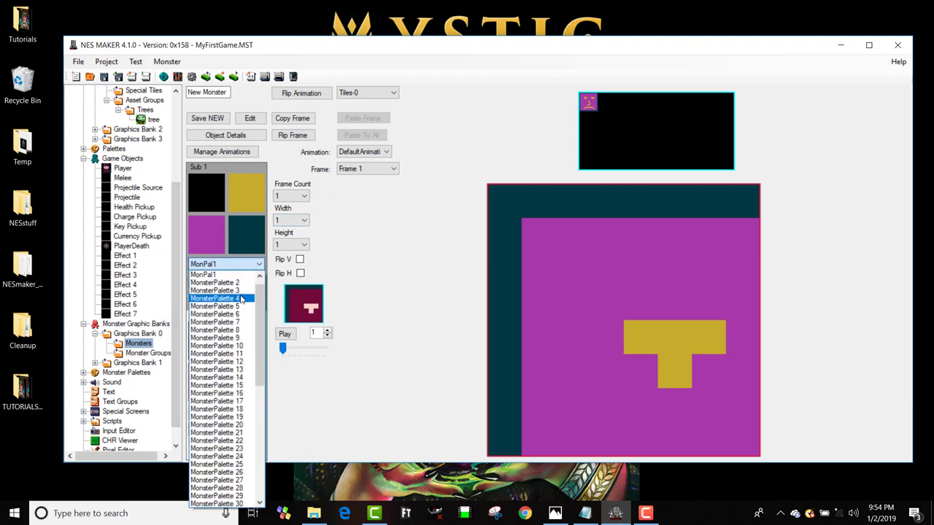
click(219, 305)
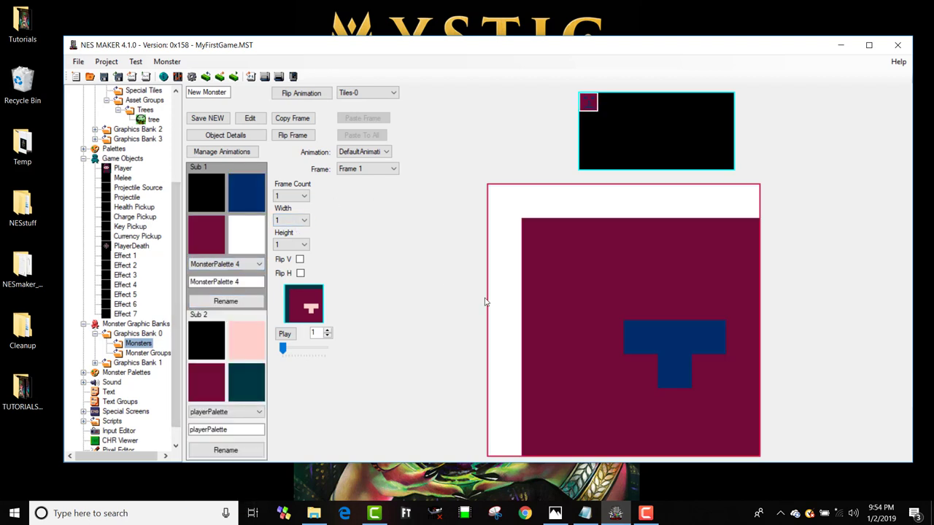
click(248, 264)
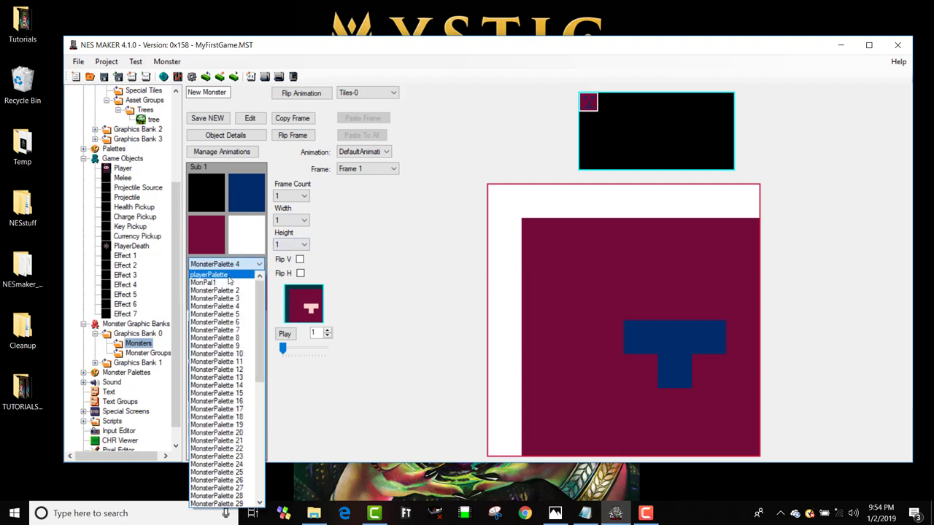
click(223, 274)
click(222, 267)
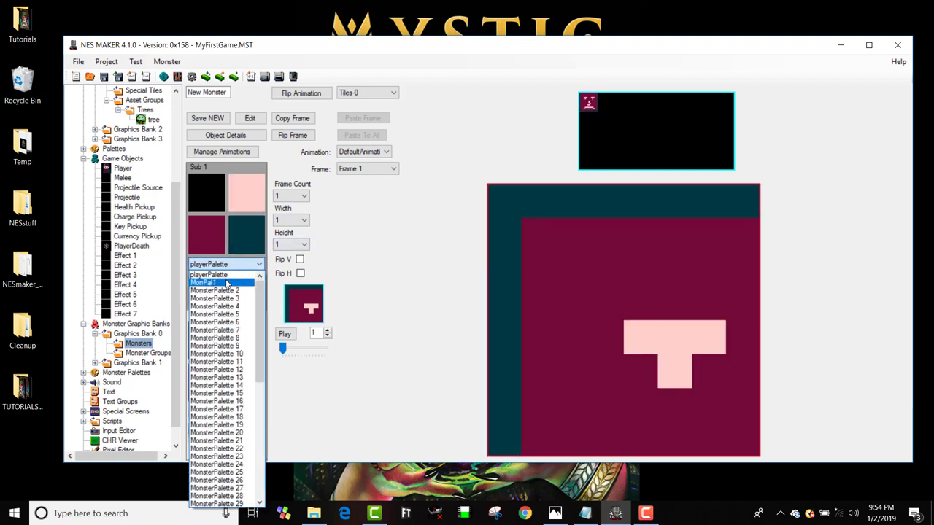
click(219, 284)
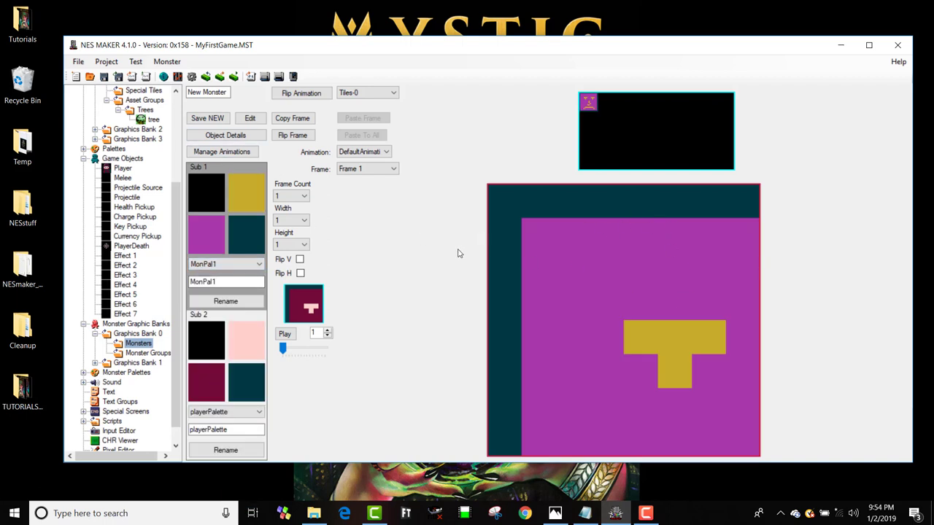
Set the monster frame to 2 tiles wide and 2 high, and fill it with the complete square face from the tileset
click(305, 221)
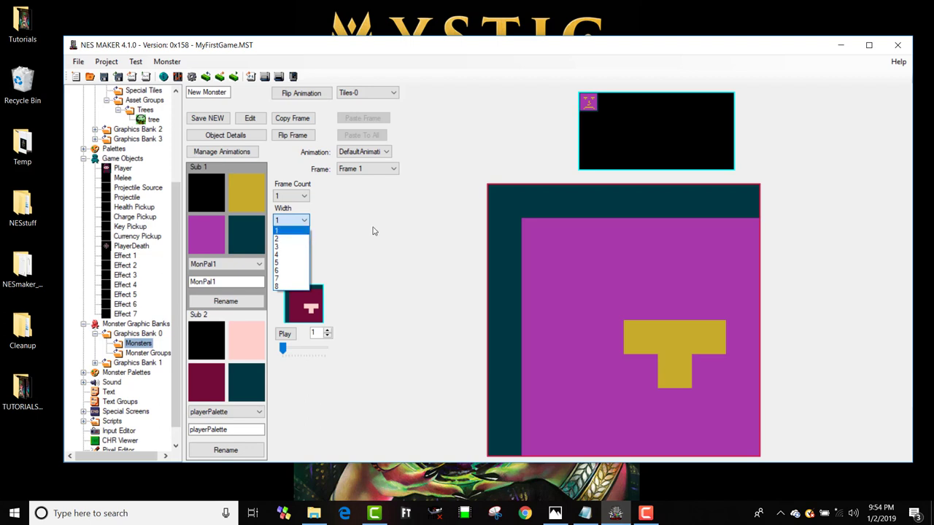
click(342, 205)
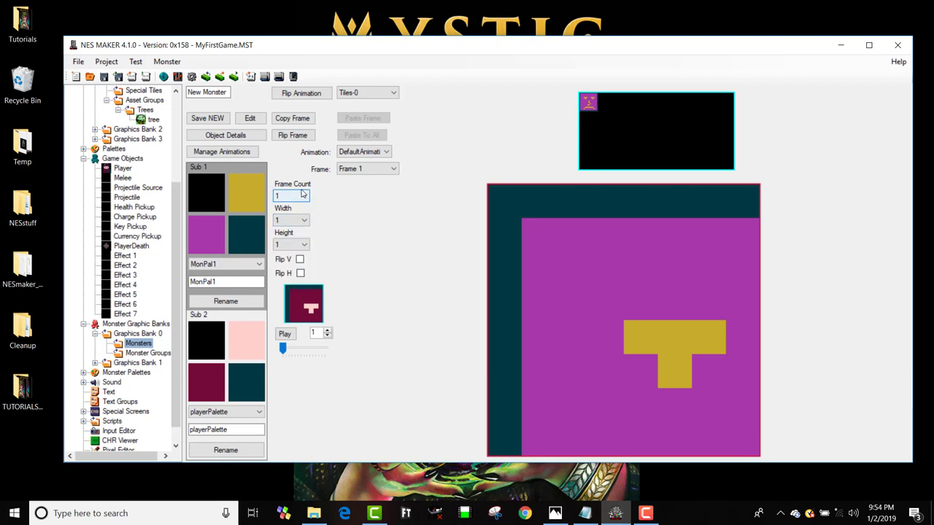
click(295, 220)
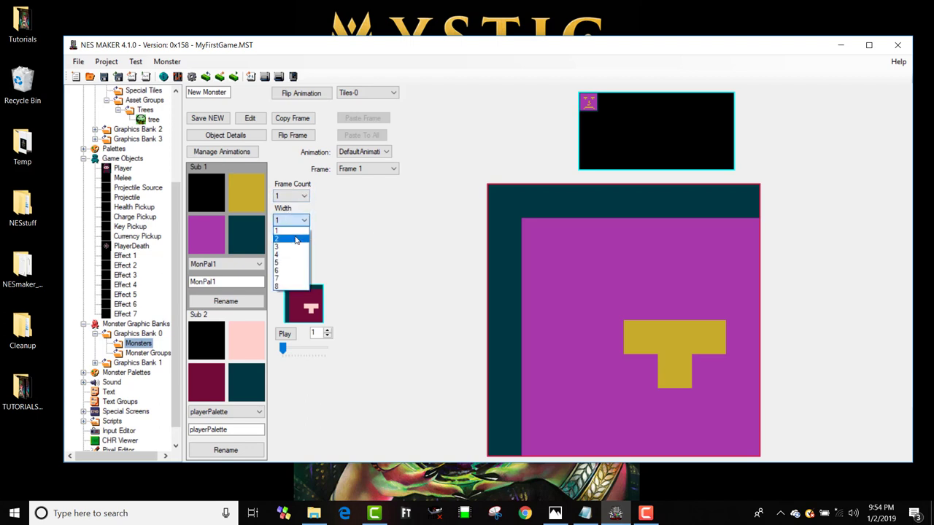
click(295, 240)
click(296, 244)
click(292, 261)
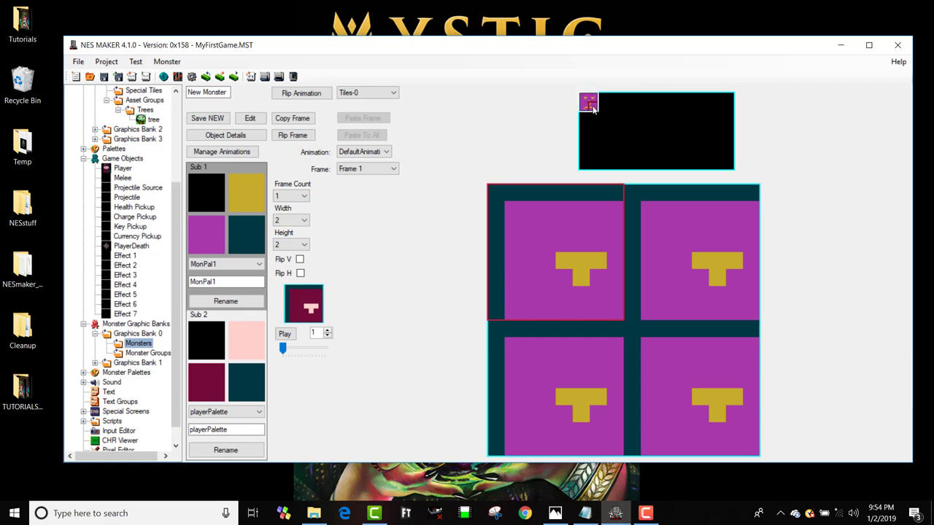
click(592, 106)
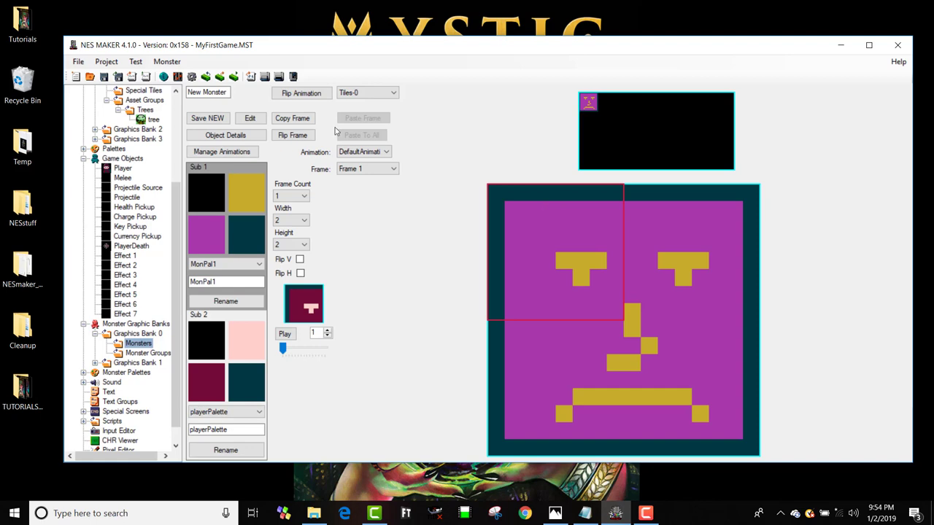
In the object details, flag the object as a monster with health 1, normal max speed 32 and acceleration speed 255
click(225, 135)
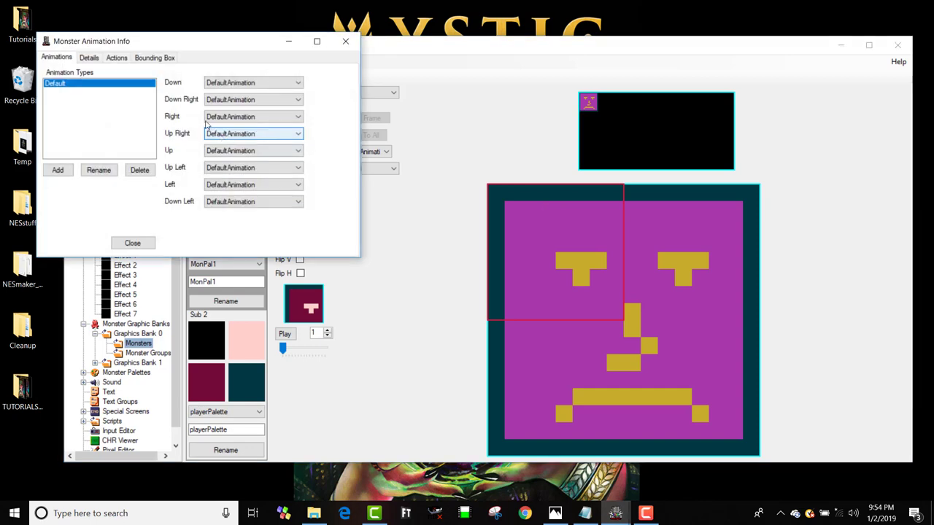
click(89, 57)
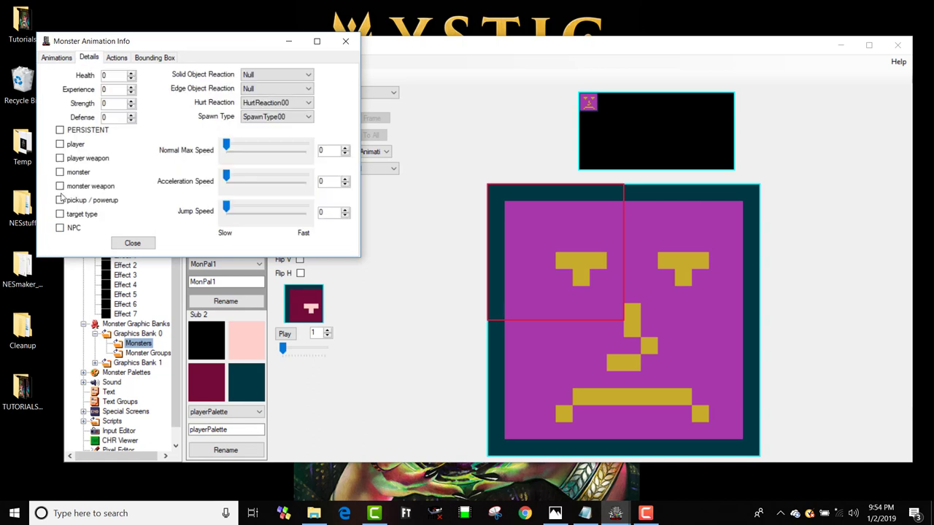
click(60, 172)
click(131, 75)
drag(227, 147, 237, 149)
drag(226, 176, 305, 176)
Set the monster's Solid Object Reaction and Edge Object Reaction to Reverse Direction
click(285, 79)
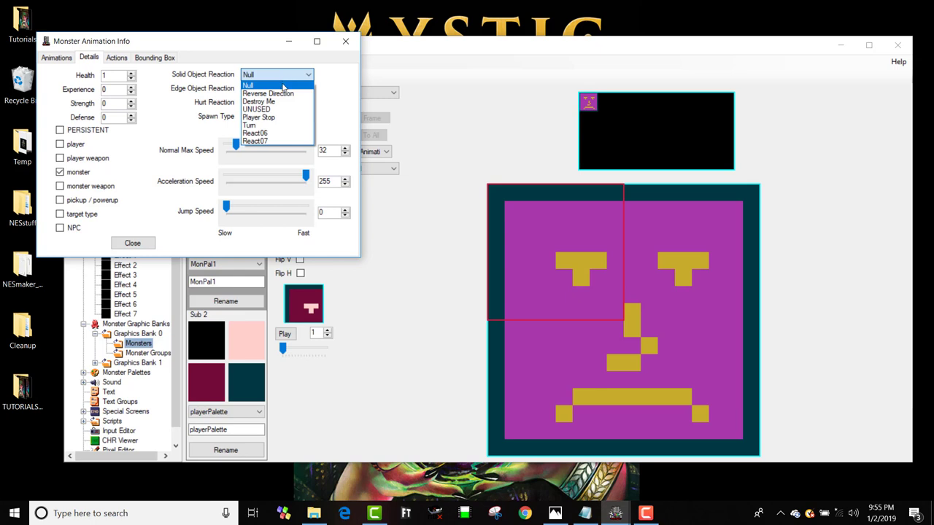
click(278, 93)
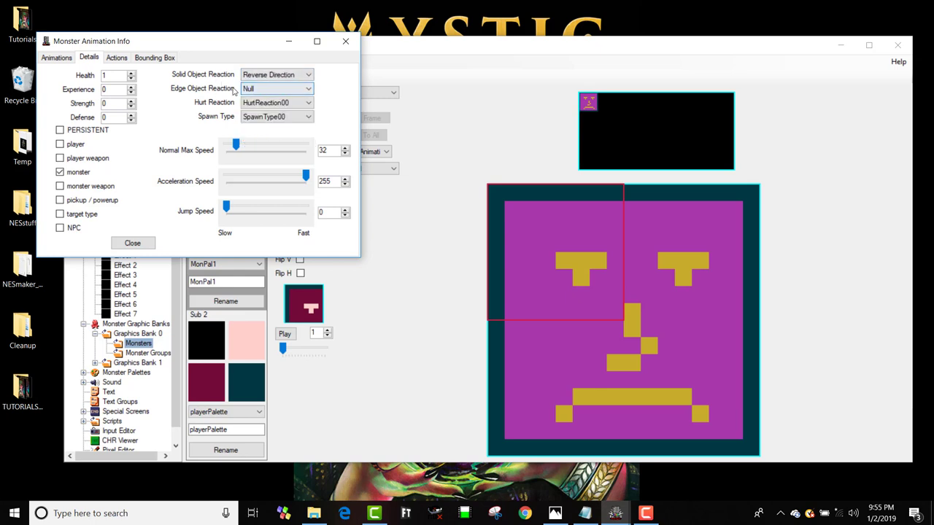
click(272, 88)
click(269, 115)
click(272, 88)
click(270, 106)
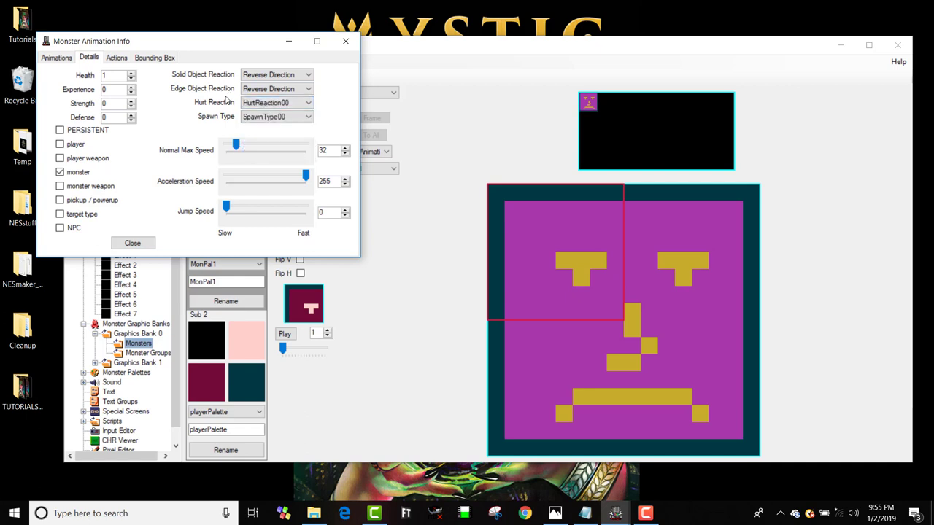
For action step 0, set the action to 2 - Move Random 4 directions and the EndAction to Repeat
click(116, 58)
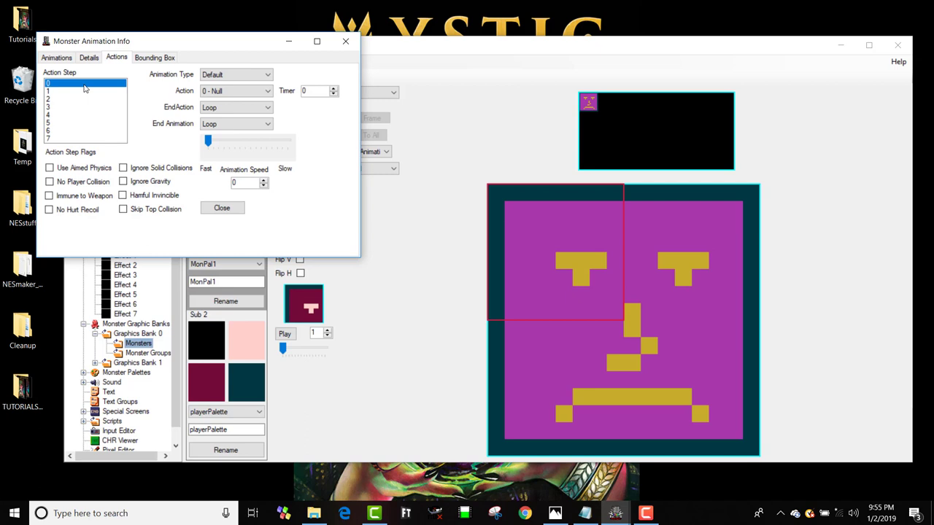
click(221, 91)
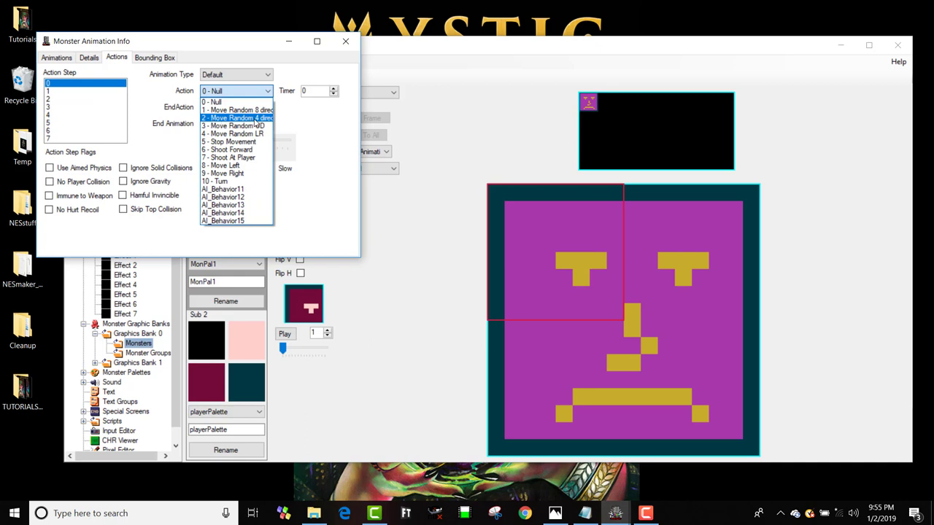
click(255, 119)
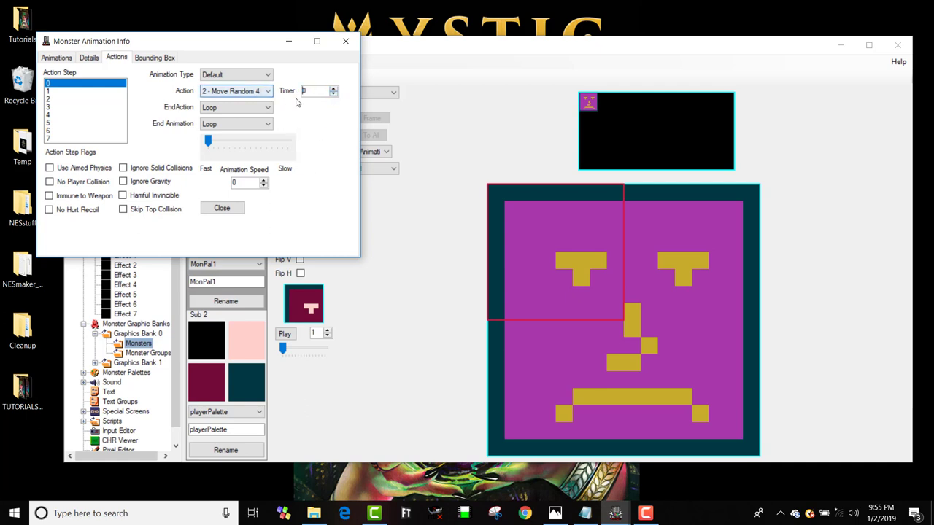
click(207, 110)
click(193, 109)
click(219, 108)
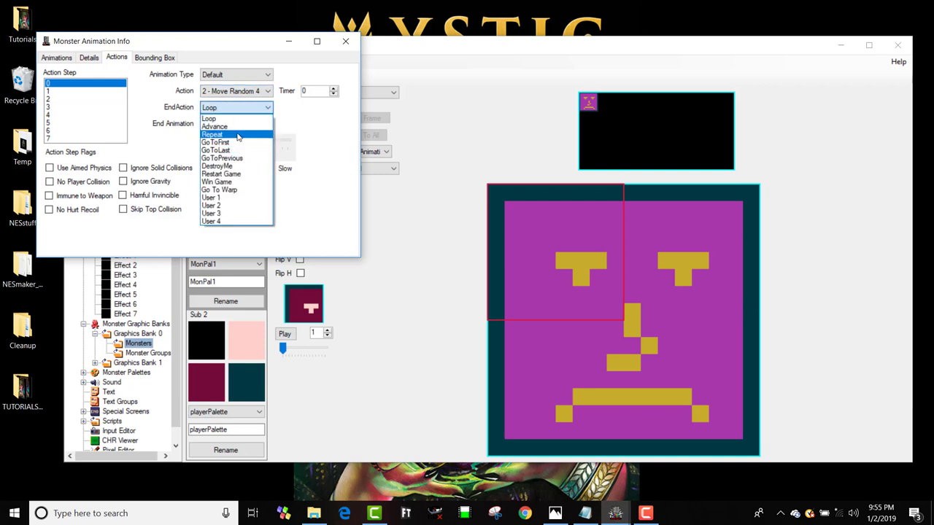
click(235, 134)
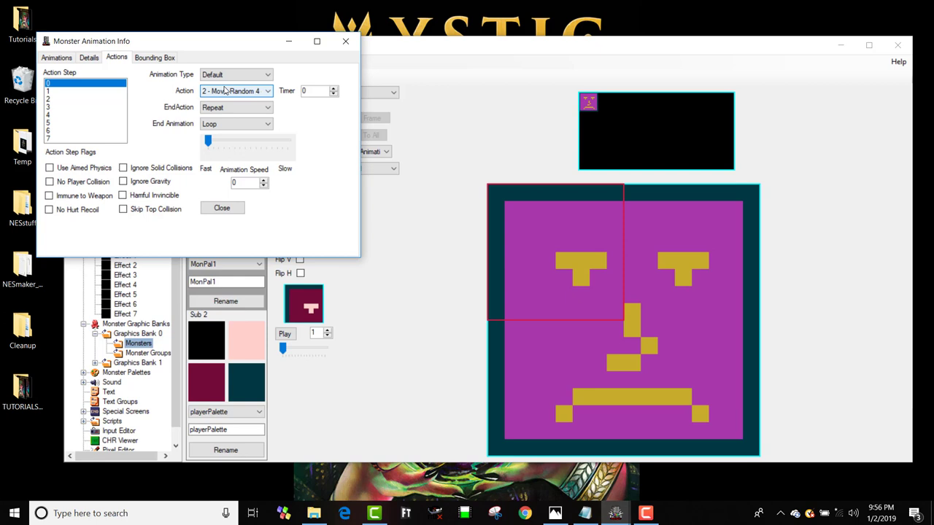
Try Loop as the EndAction of action step 0, return it to Repeat, and keep End Animation on Loop
click(244, 109)
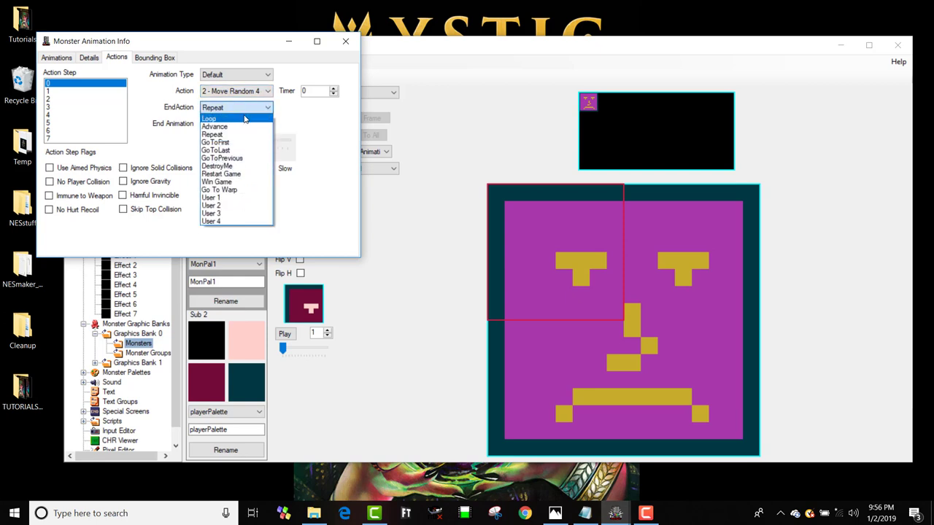
click(245, 119)
click(246, 124)
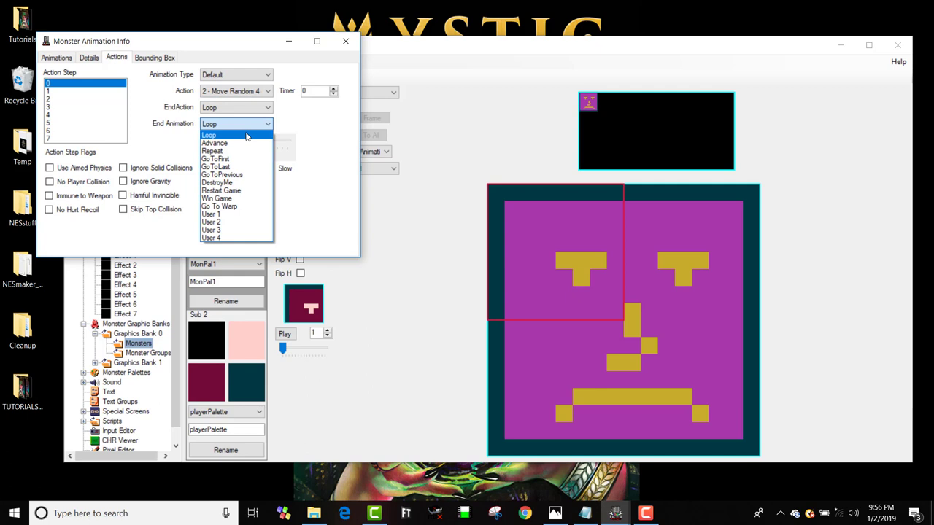
click(246, 136)
click(248, 107)
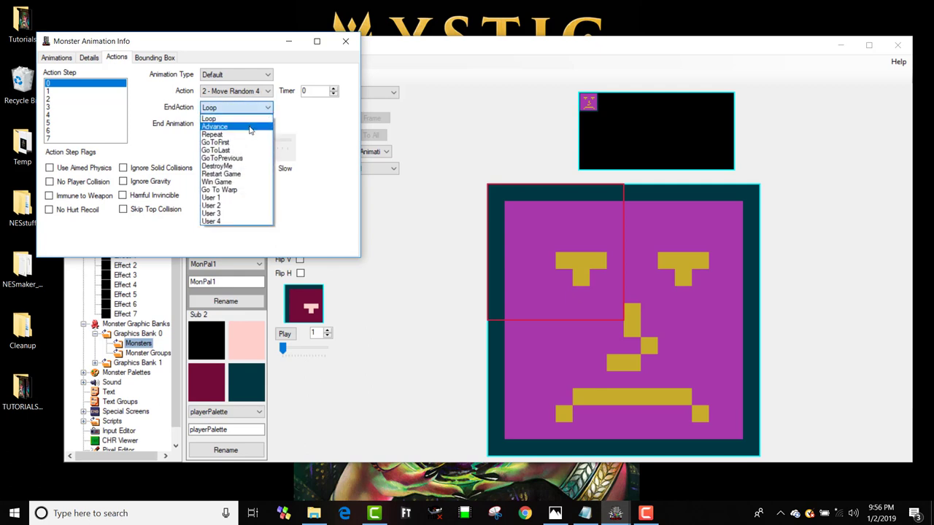
click(247, 135)
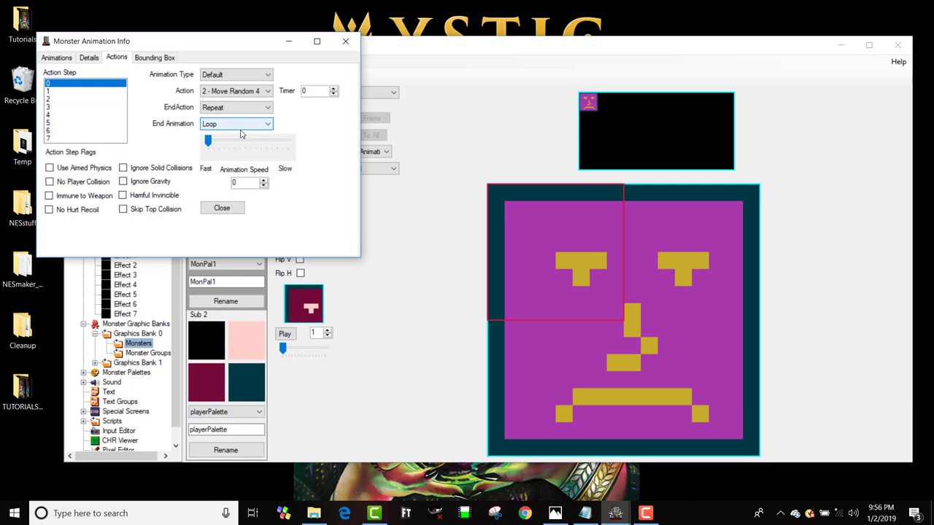
click(238, 129)
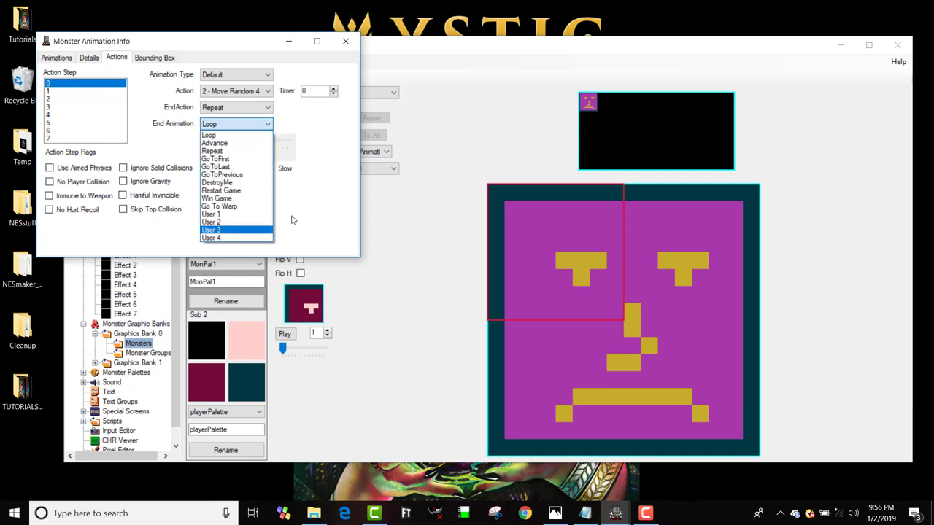
click(328, 144)
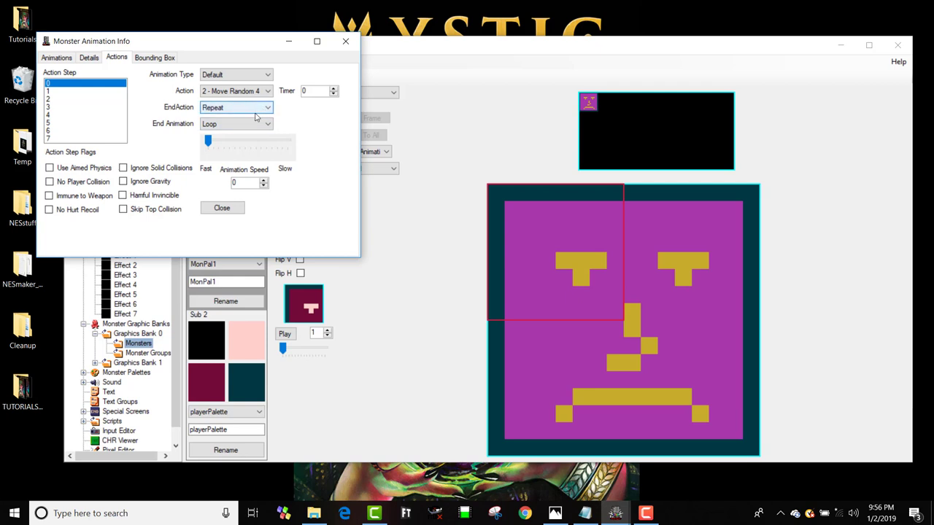
Draw the monster's bounding box over the face at left 2, top 2, with width 12 and height 12
click(162, 58)
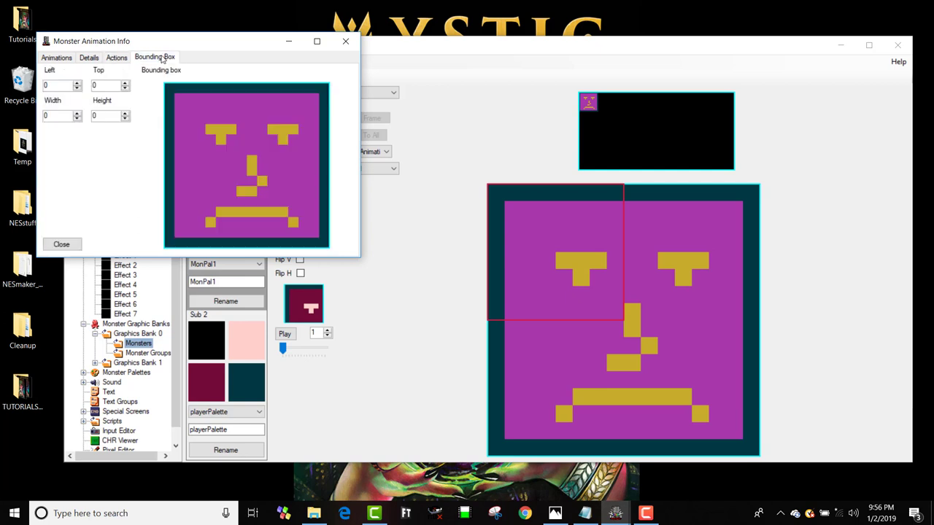
mouse_move(191, 110)
mouse_down()
mouse_move(212, 160)
mouse_move(298, 210)
mouse_move(297, 220)
mouse_up()
mouse_move(192, 112)
mouse_down()
mouse_move(285, 211)
mouse_move(306, 218)
mouse_up()
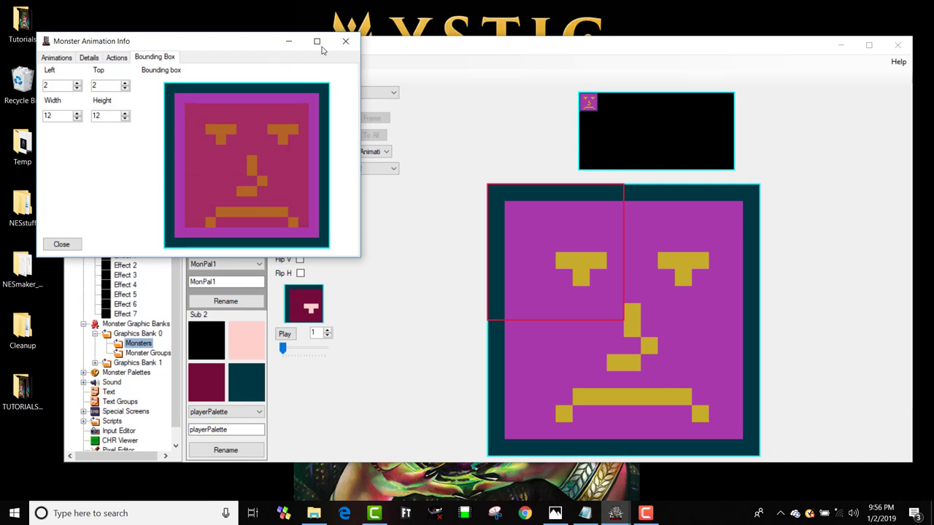
click(345, 41)
Name the monster SadSquare and save it as a new monster
drag(232, 93, 187, 93)
text(SadS)
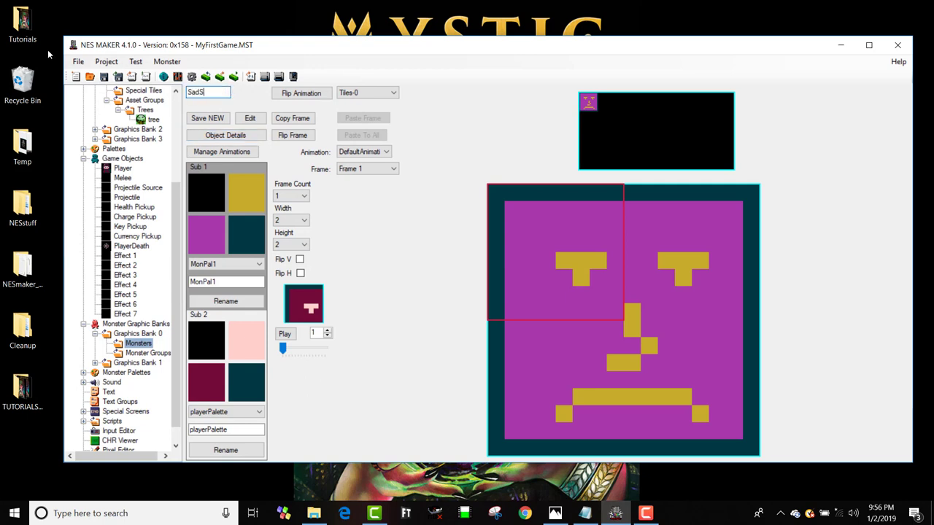
text(quare)
click(210, 122)
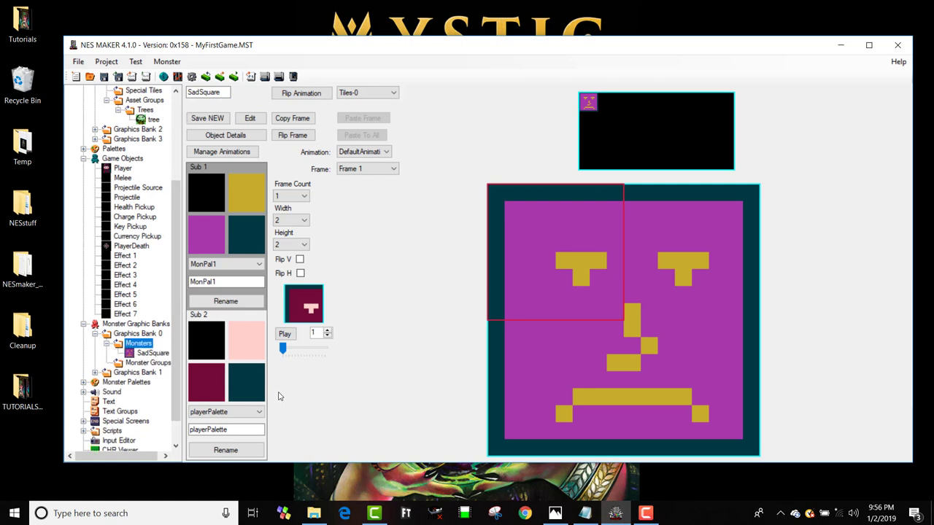
Open Monster Groups in monster Graphics Bank 0 and assign SadSquare to all four slots of a new group
click(138, 364)
click(349, 279)
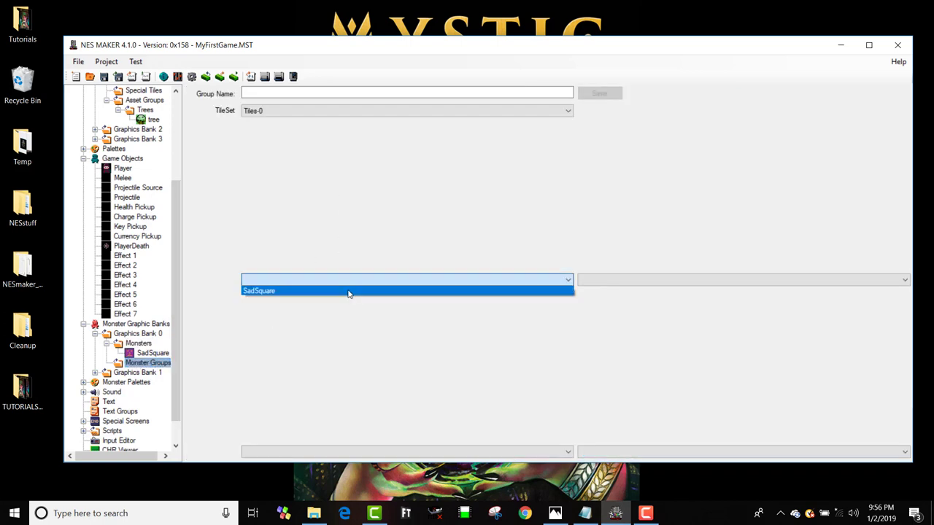
click(351, 293)
click(602, 280)
click(602, 291)
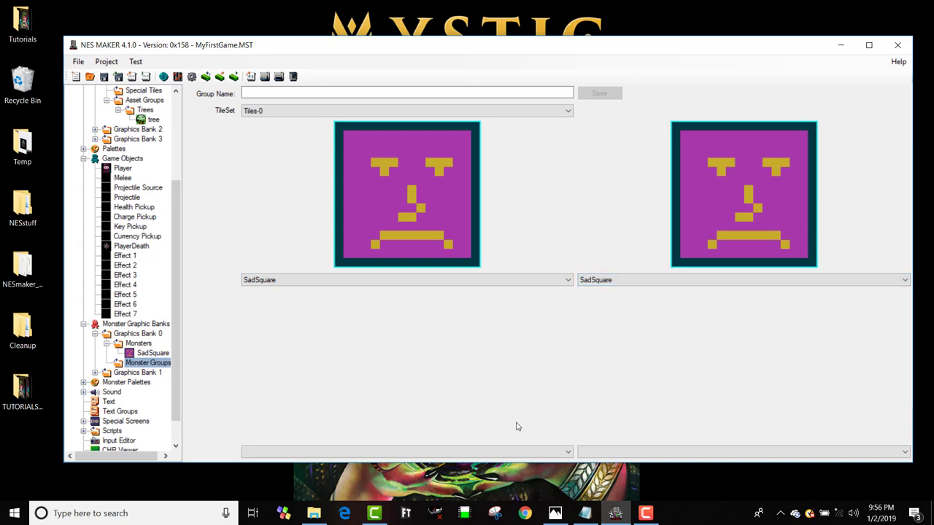
click(508, 452)
click(510, 460)
click(601, 452)
click(602, 460)
Name the monster group SadSquares and save it
click(413, 92)
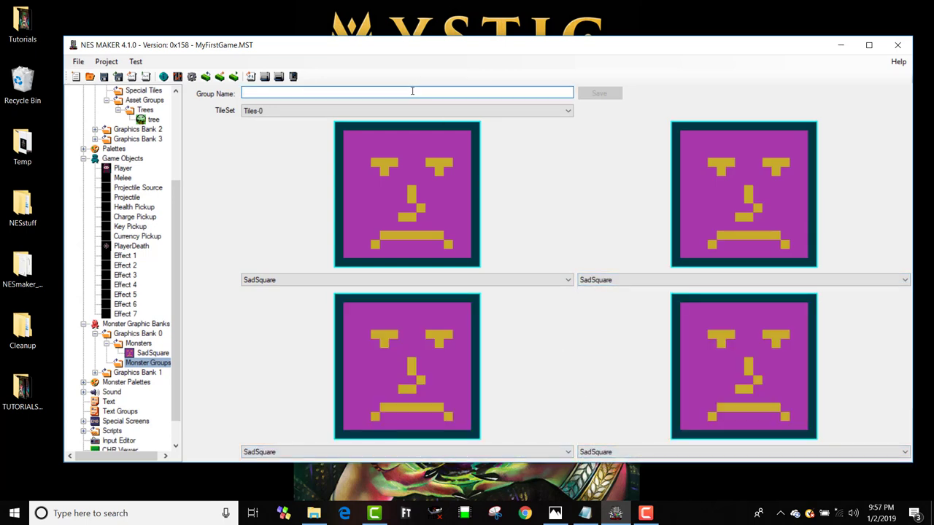
text(SadSquares)
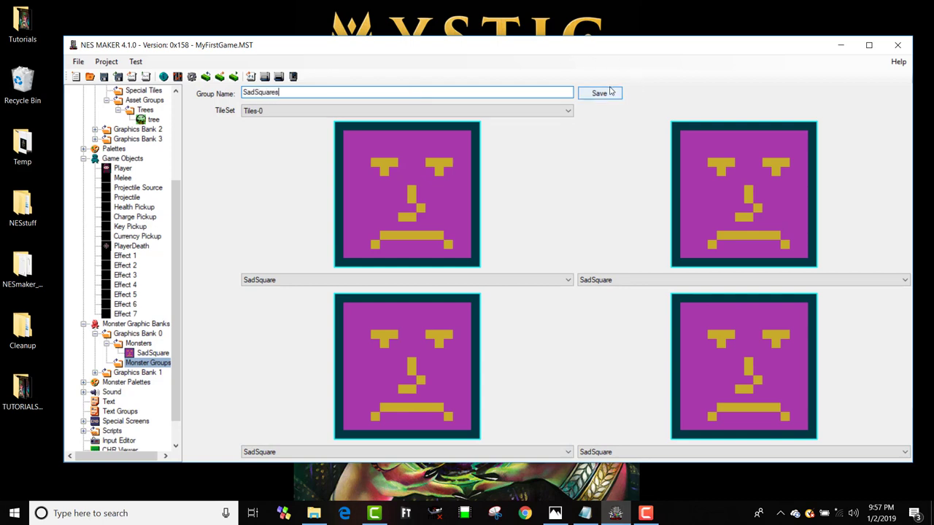
click(599, 92)
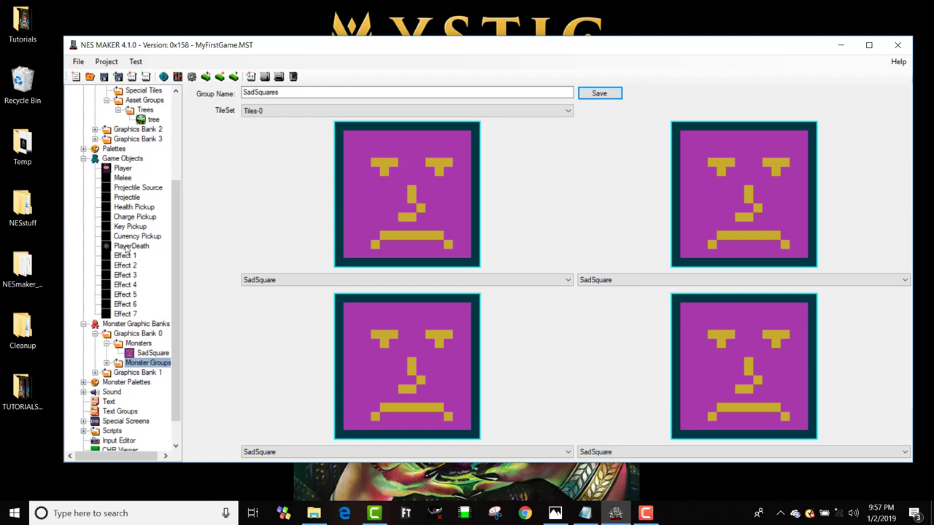
Review the action settings in the SadSquare monster's object details
click(149, 353)
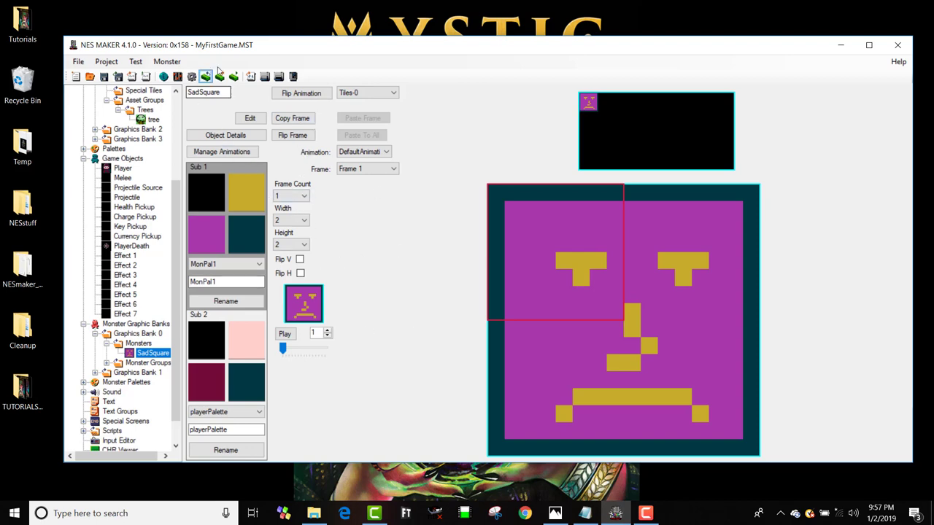
click(216, 135)
click(133, 73)
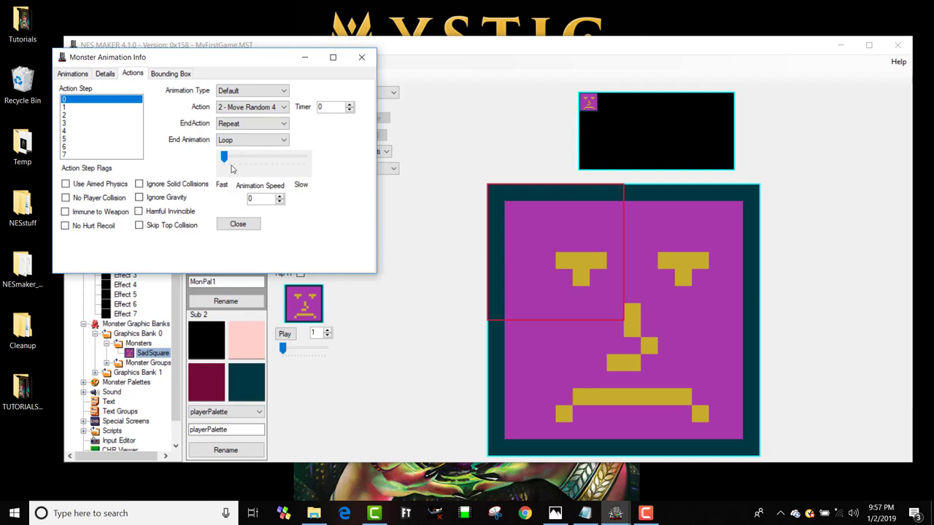
click(361, 57)
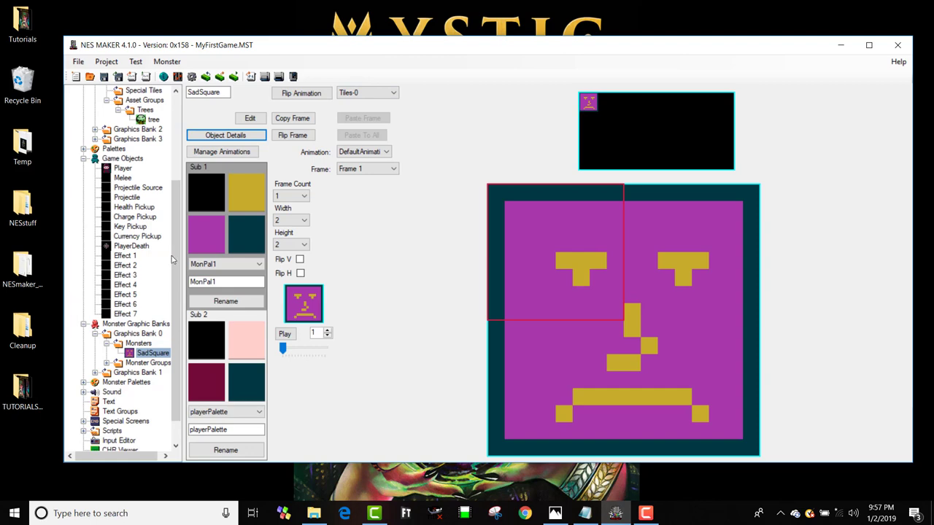
Open the Overworld screen with the player, spikes and brown path for editing
scroll(173, 259, up, 5)
click(117, 99)
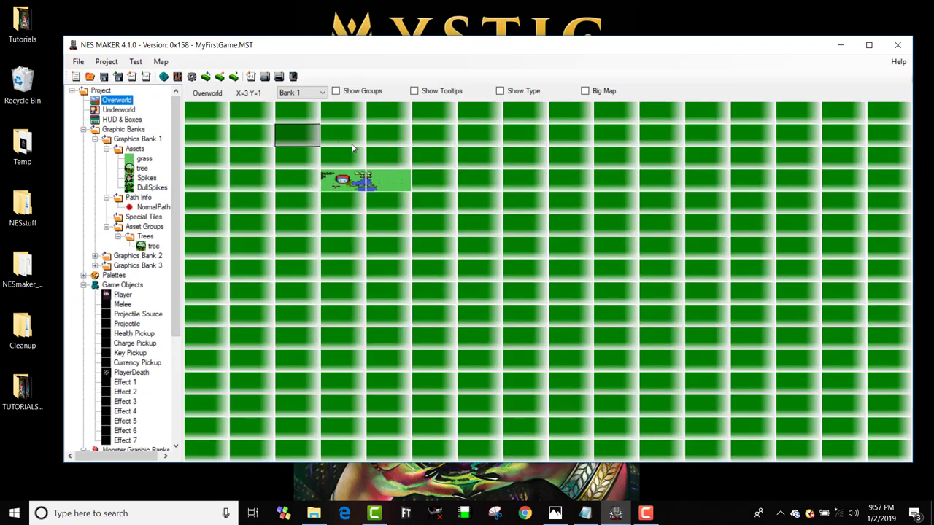
double_click(355, 182)
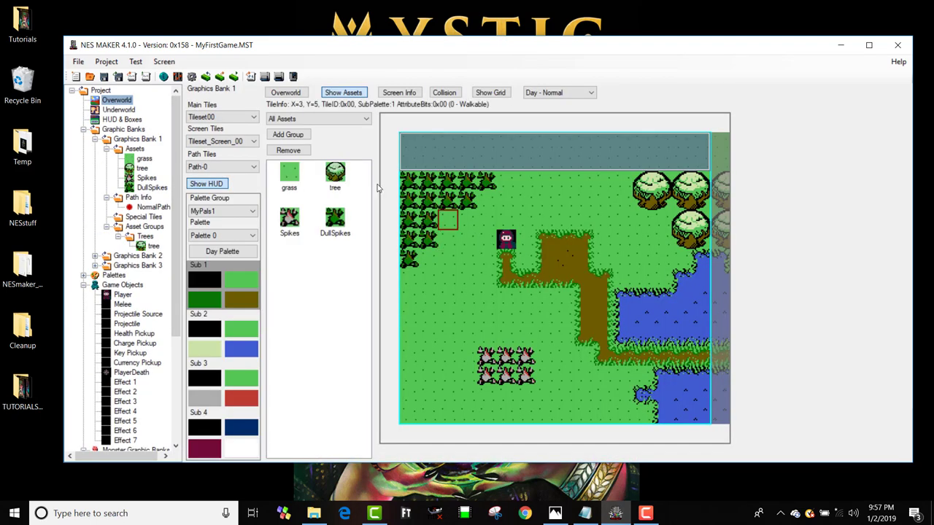
Open this screen's details and set its Day Monster Group to SadSquares
click(403, 93)
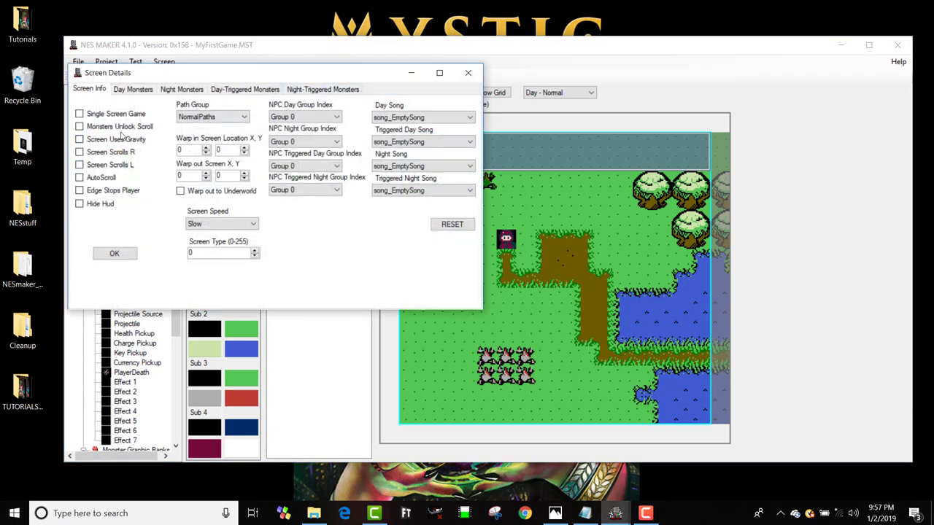
click(133, 91)
click(153, 156)
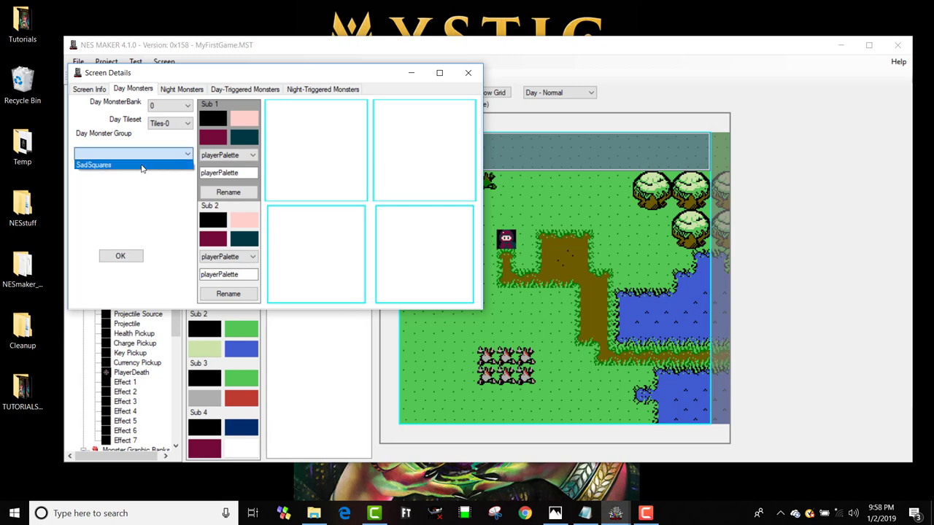
click(141, 167)
Set the day monsters' Sub 1 palette to MonPal1 and accept the screen details
click(248, 155)
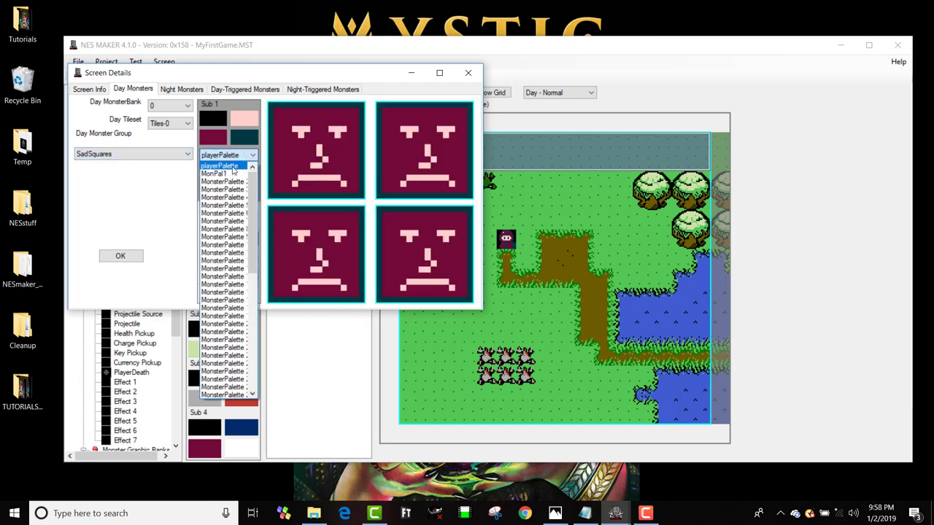
click(219, 166)
click(239, 156)
click(230, 175)
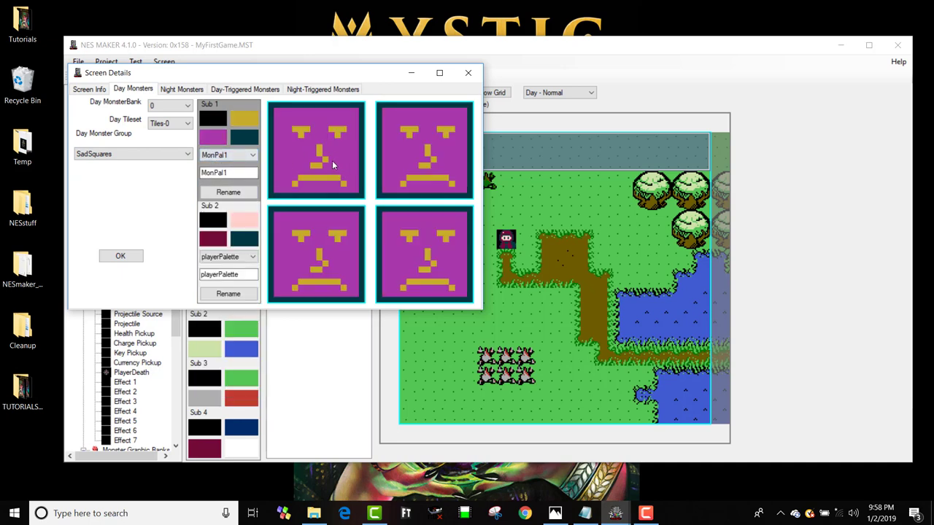
drag(268, 73, 457, 73)
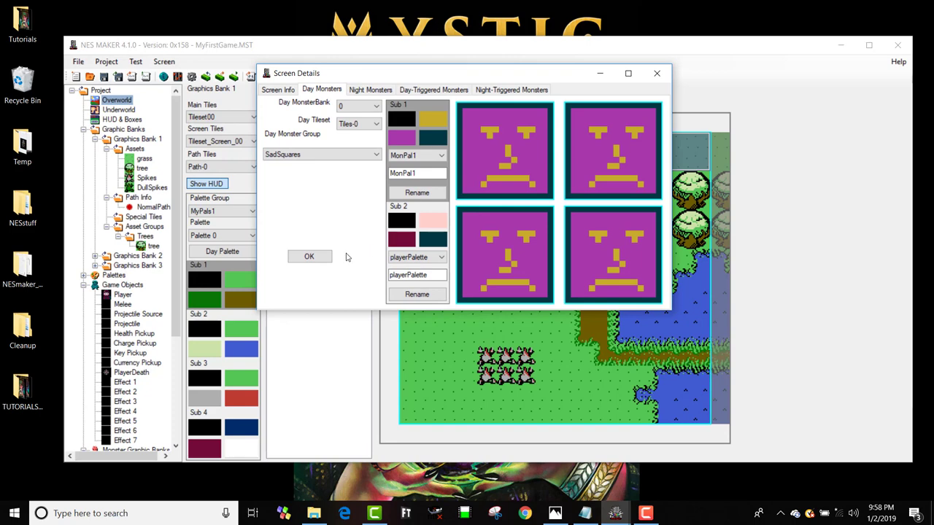
click(310, 256)
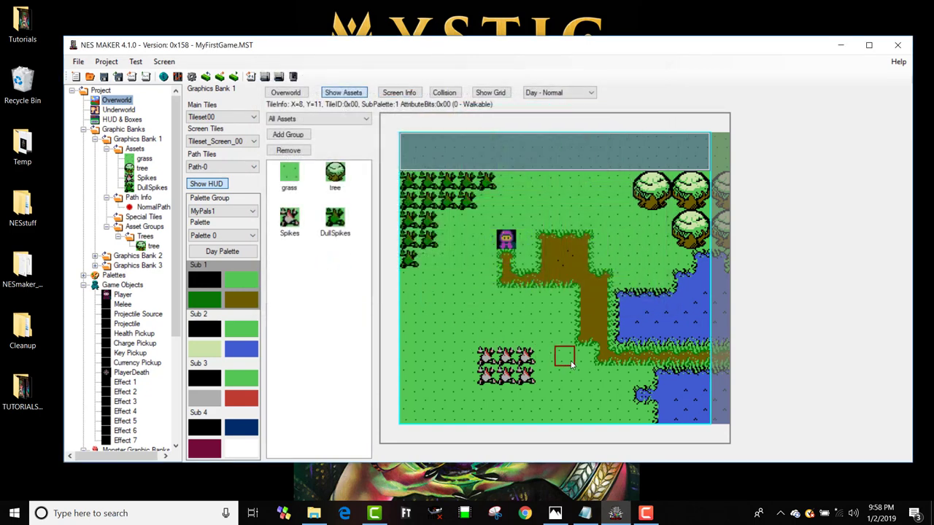
Place the first SadSquare as Monster 1 on the grass between the grey spikes and the lower bend of the brown path
right_click(584, 357)
mouse_move(642, 405)
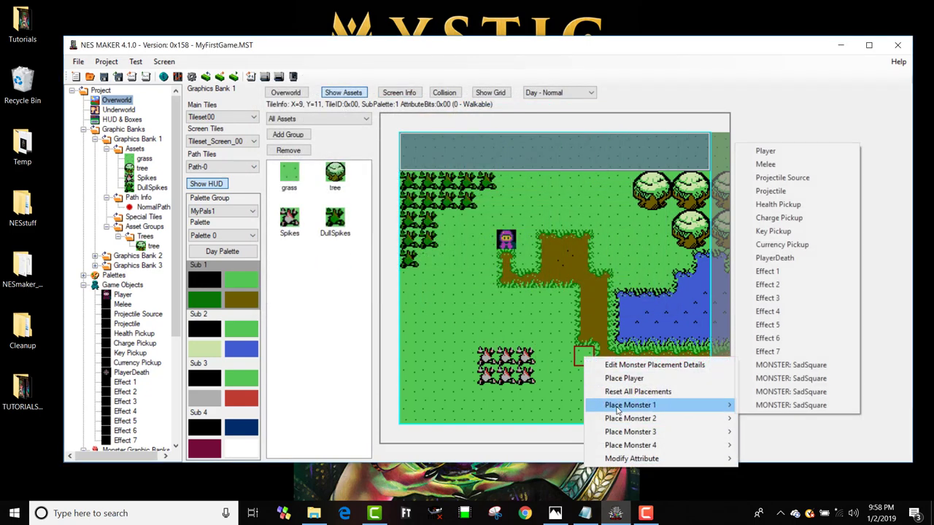
click(780, 365)
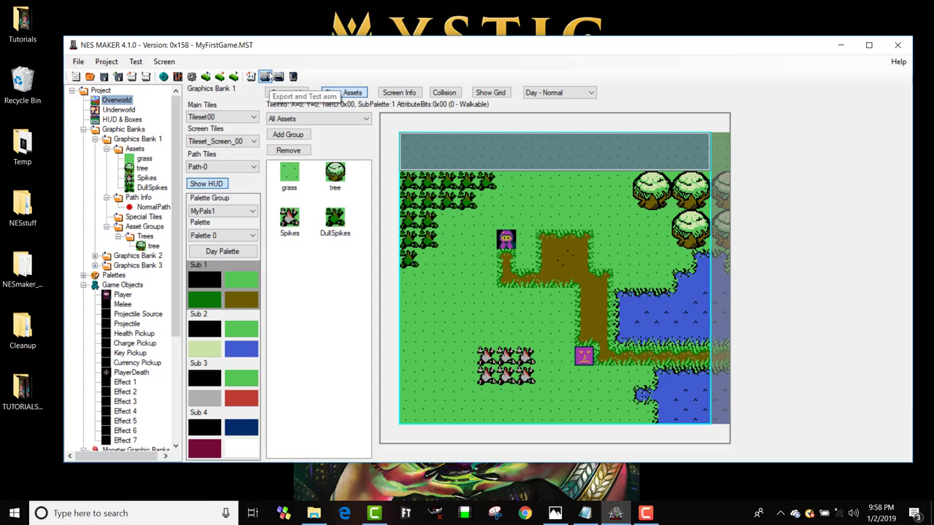
Export and test the game in the Mesen emulator, watch the monster on the screen, and close the emulator
click(268, 76)
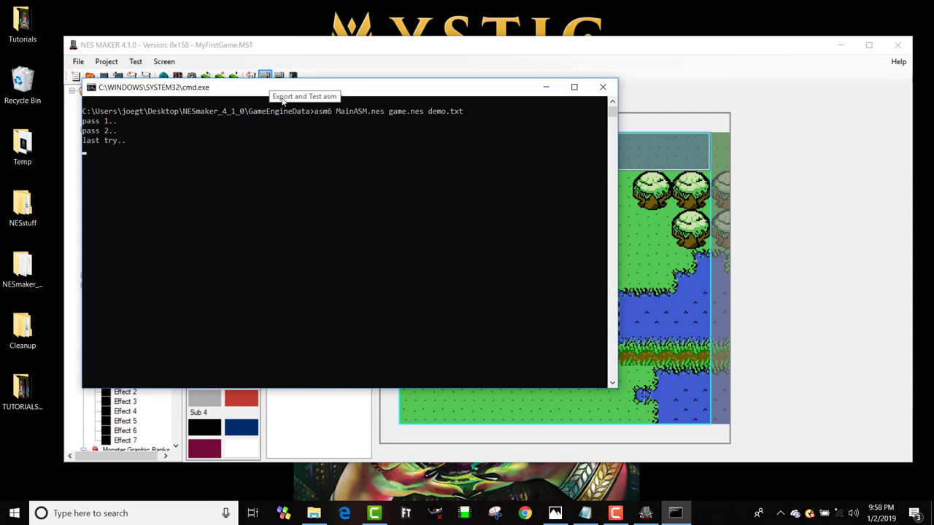
key(Return)
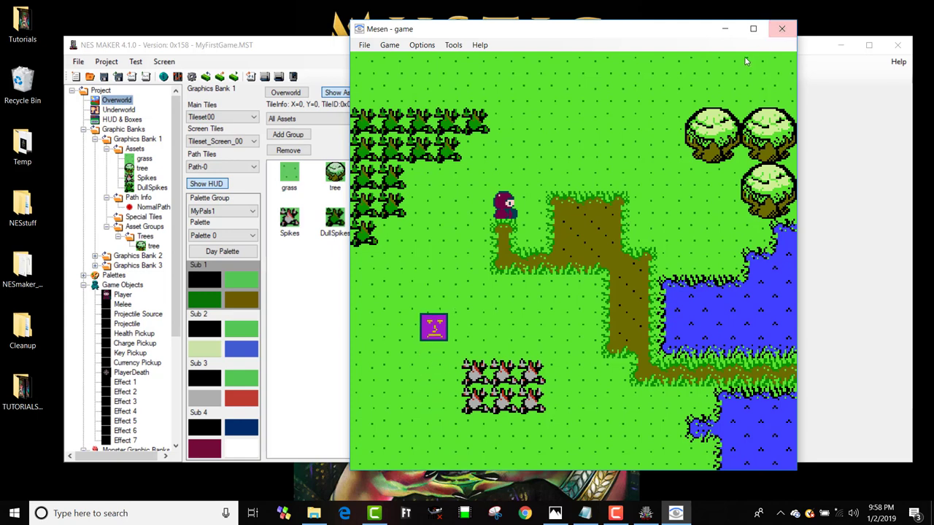
click(781, 29)
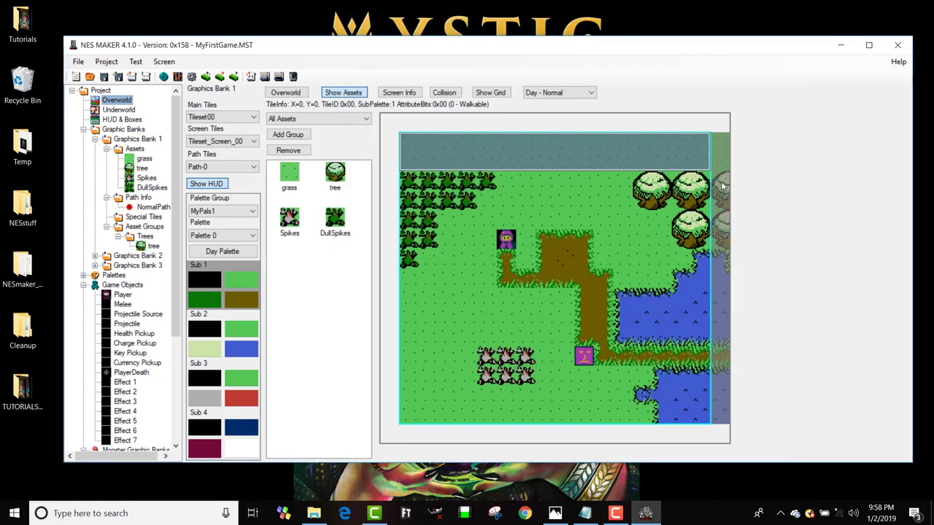